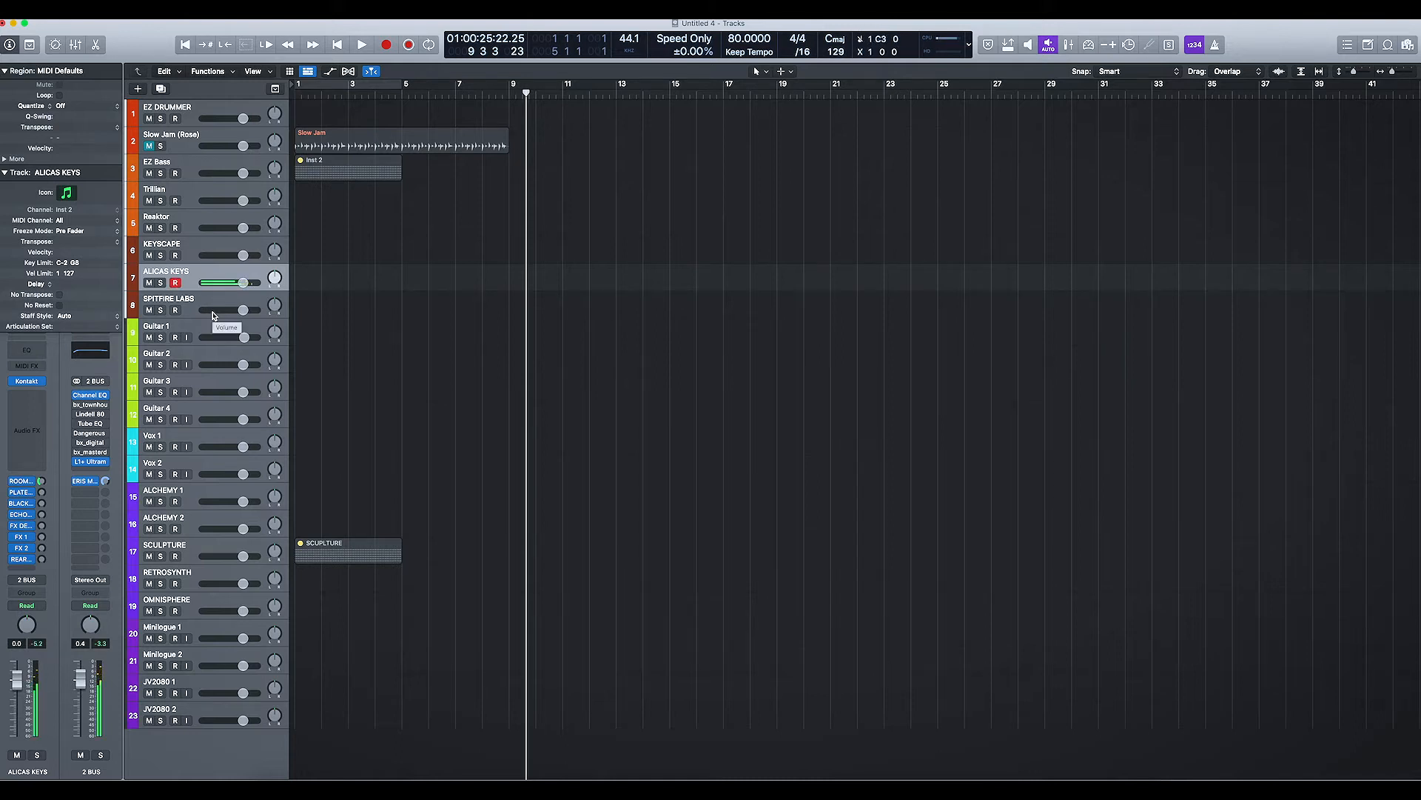
Step: Inspect the ROOM send of the ALICAS KEYS track and the channel strips of the EZ DRUMMER and Slow Jam tracks
click(41, 482)
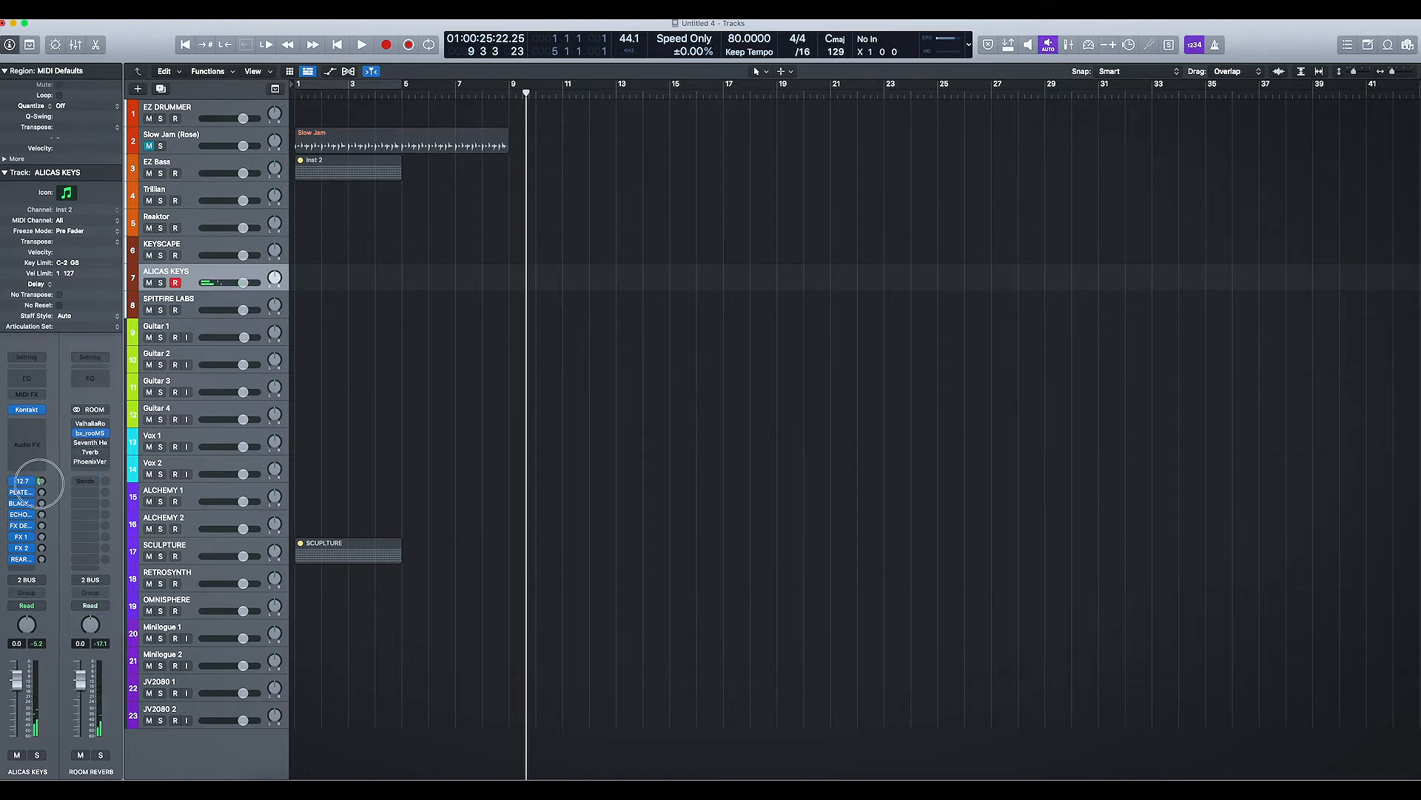
click(201, 110)
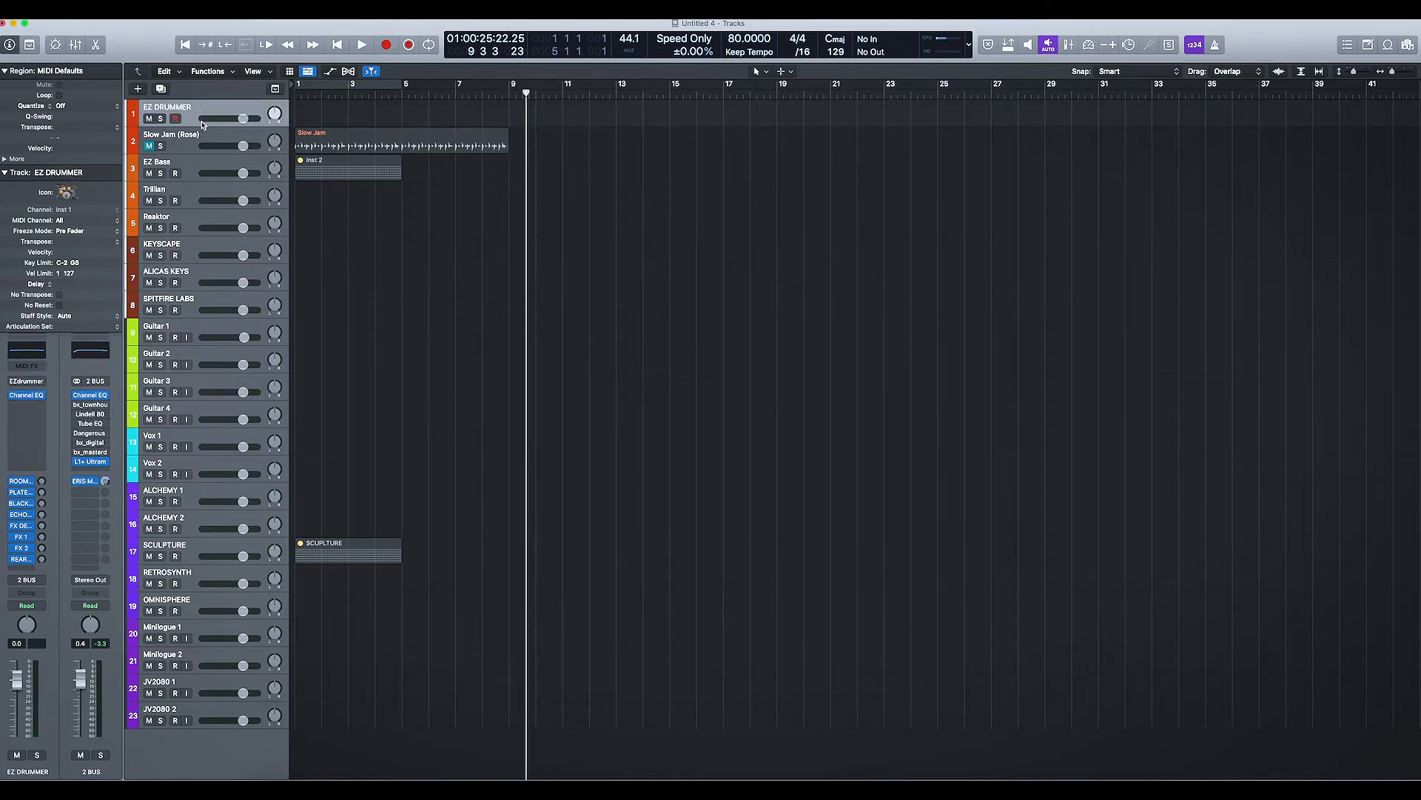
click(198, 135)
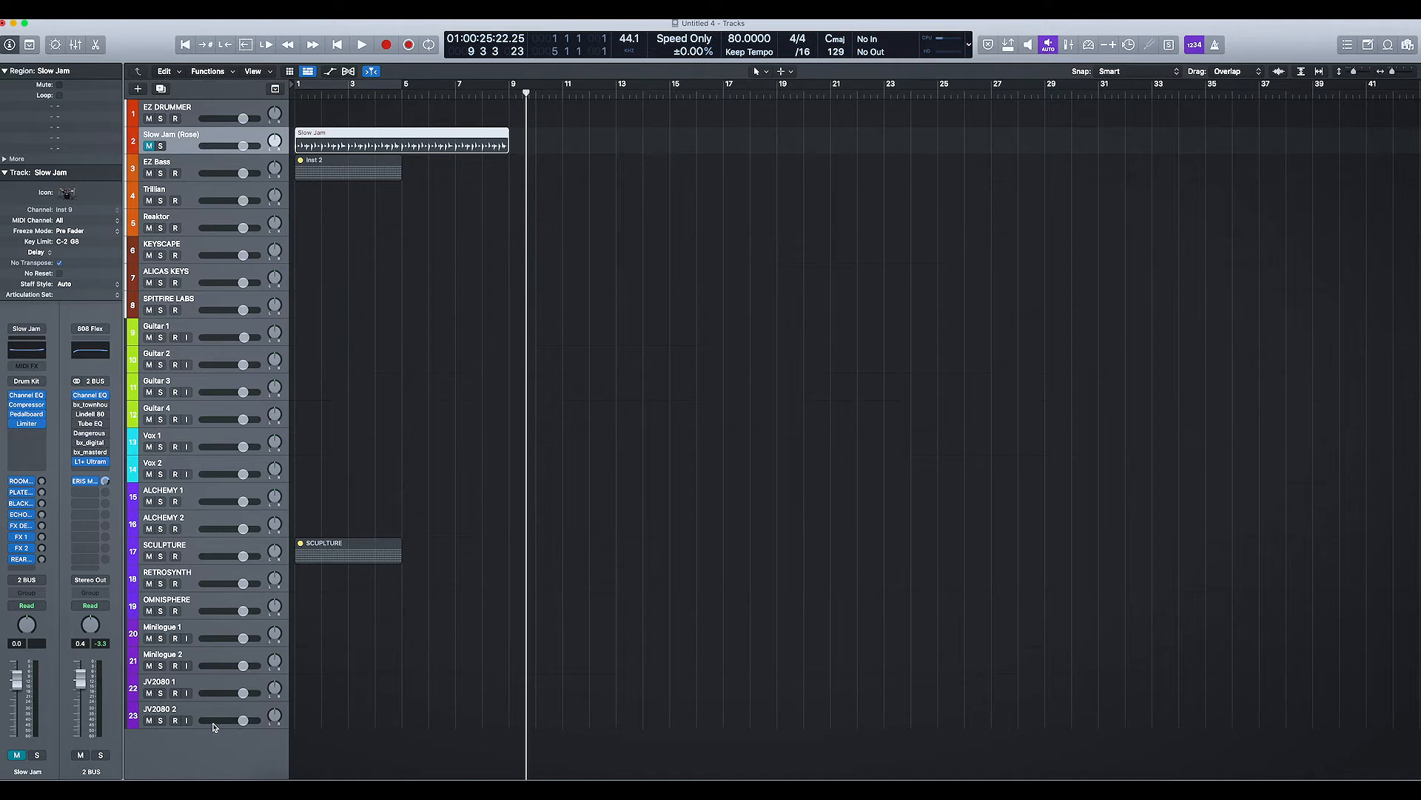
Step: In the mixer, look through the Audio Units plug-ins available for an empty effect slot on the FX DELAY channel
key(super+2)
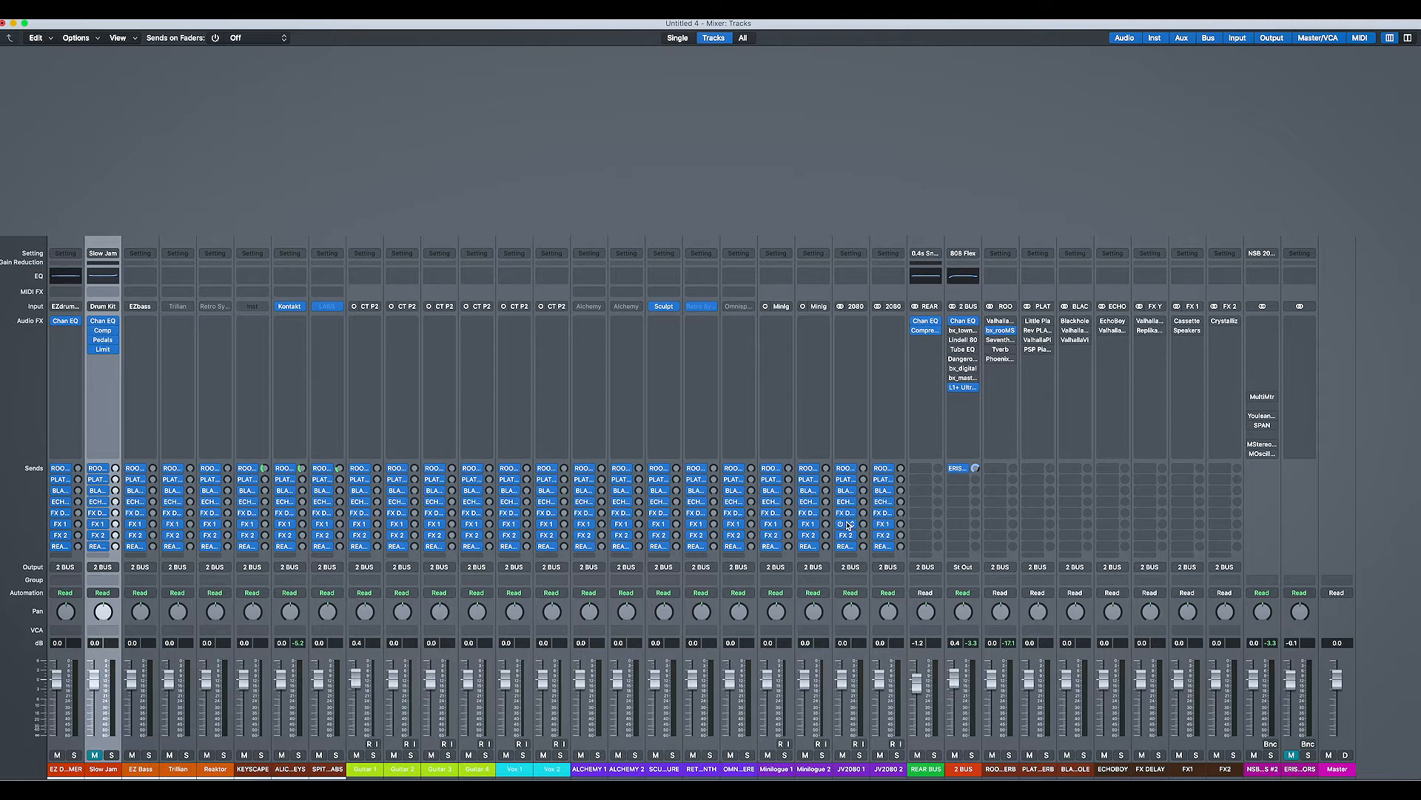
click(1148, 340)
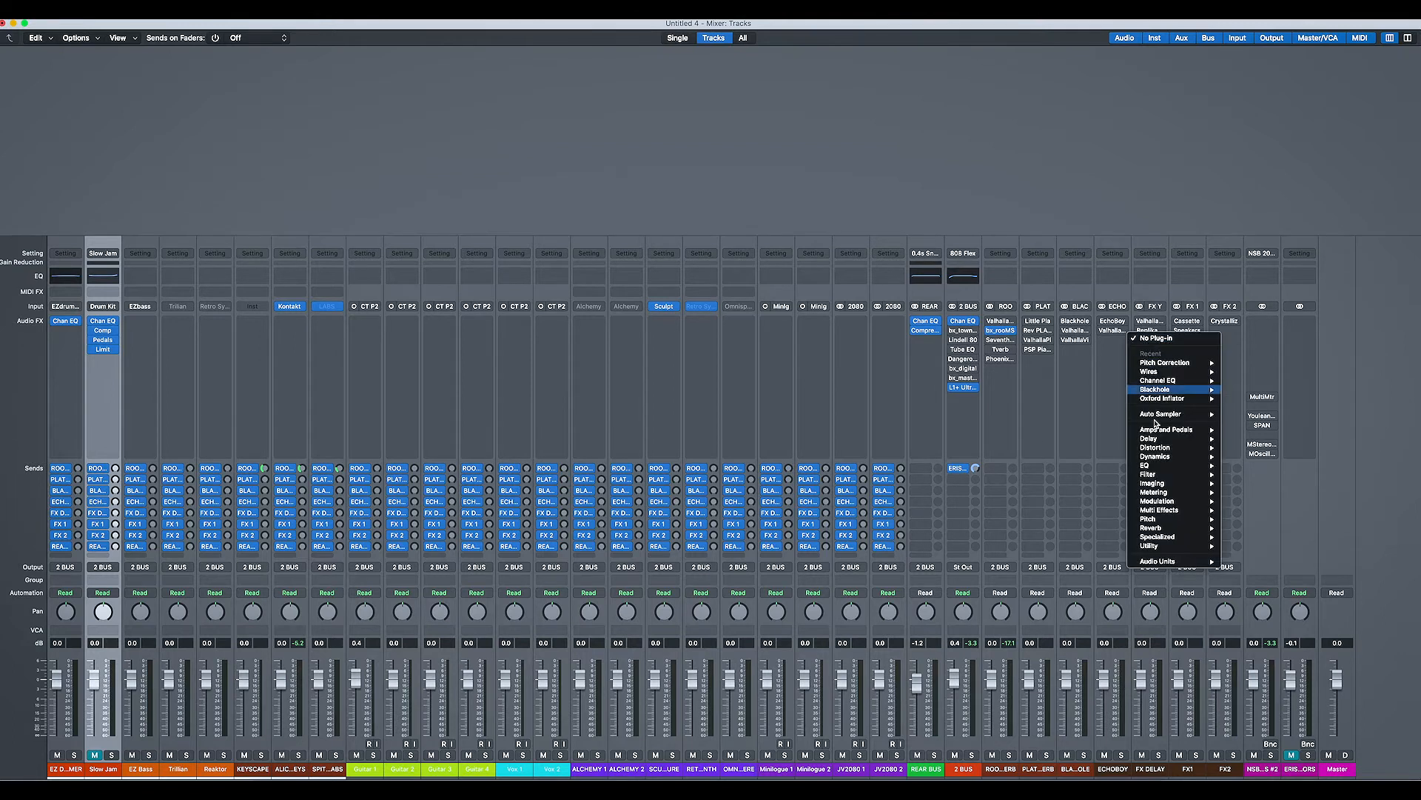
mouse_move(1203, 562)
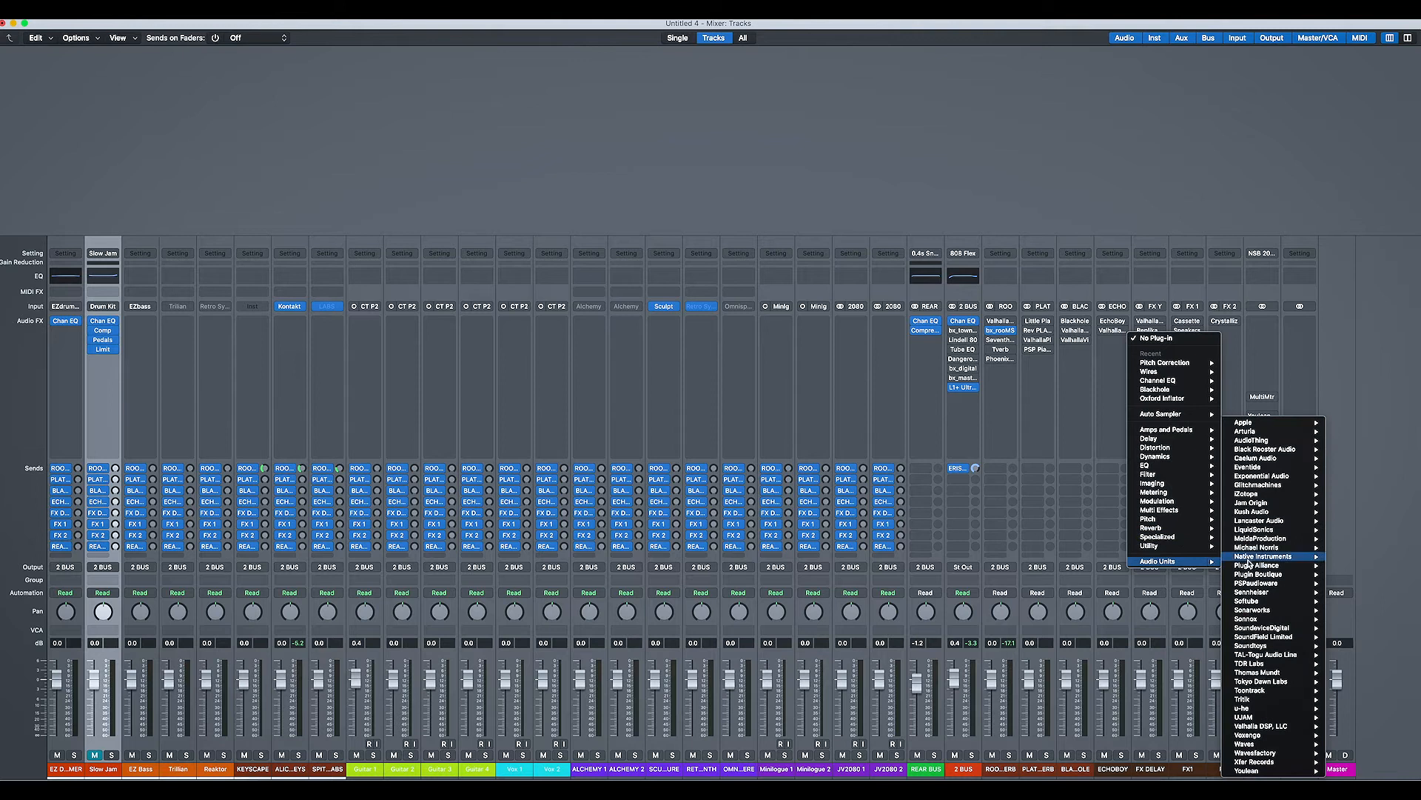
mouse_move(1259, 557)
mouse_move(1187, 673)
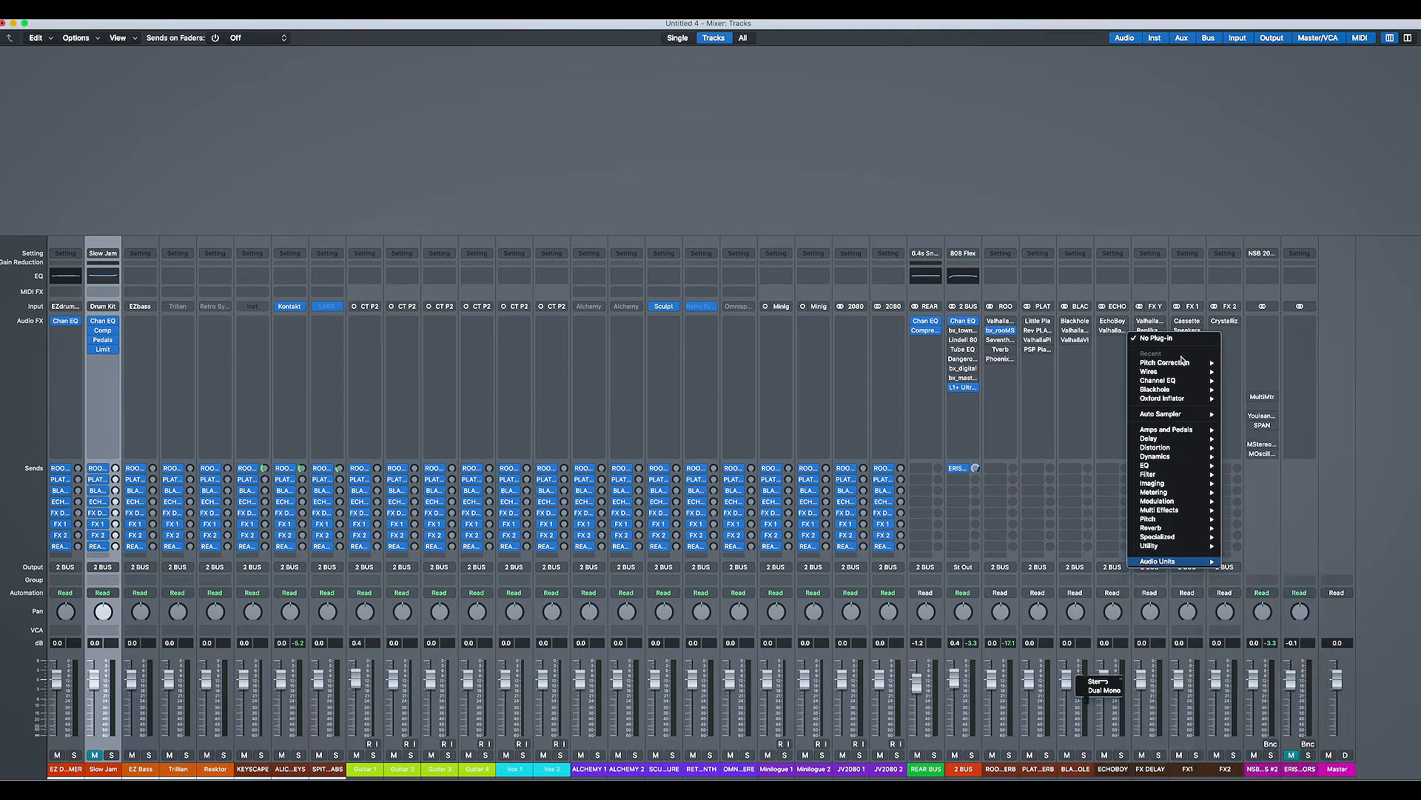
click(1152, 232)
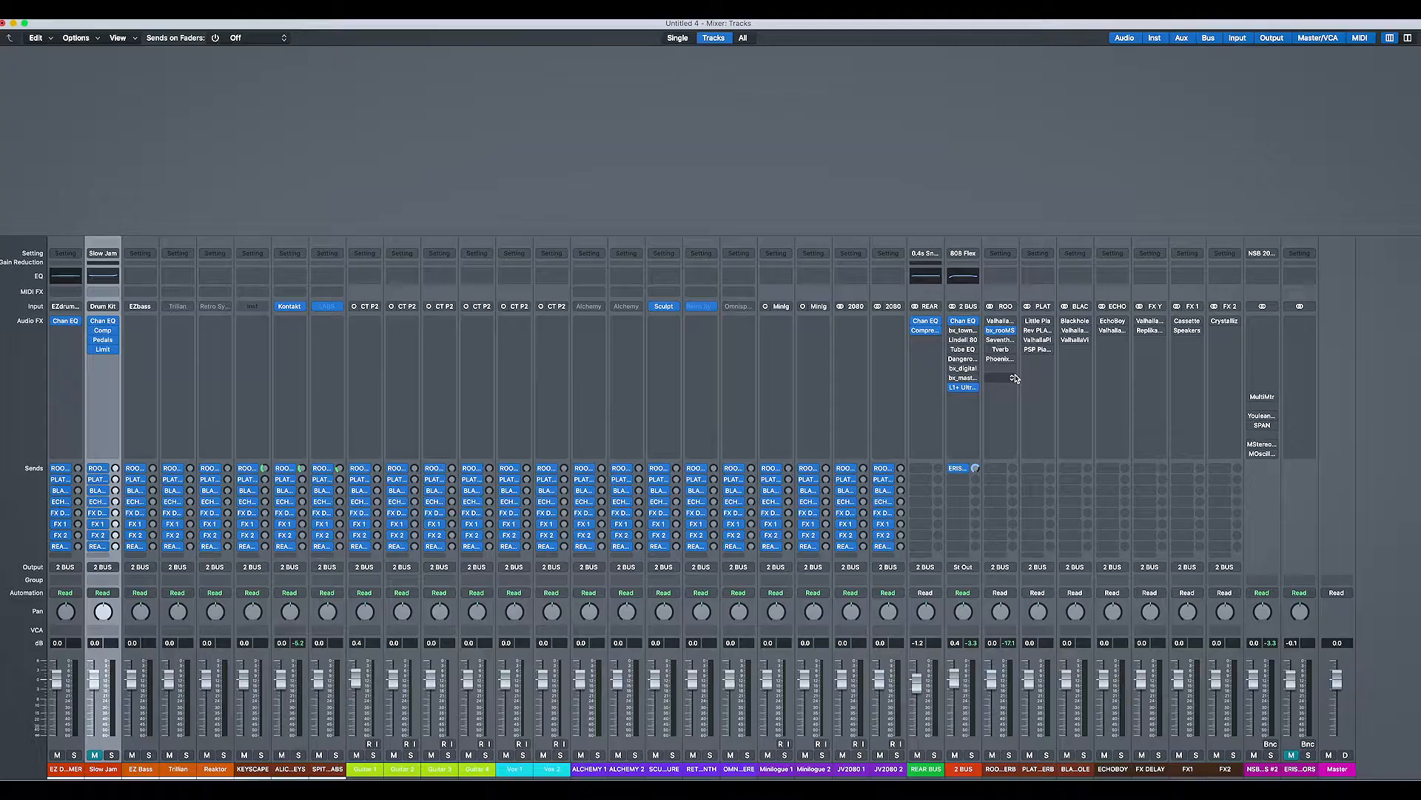
Step: Cycle through the Tracks, Mixer and Piano Roll windows and return to the Tracks window
key(1)
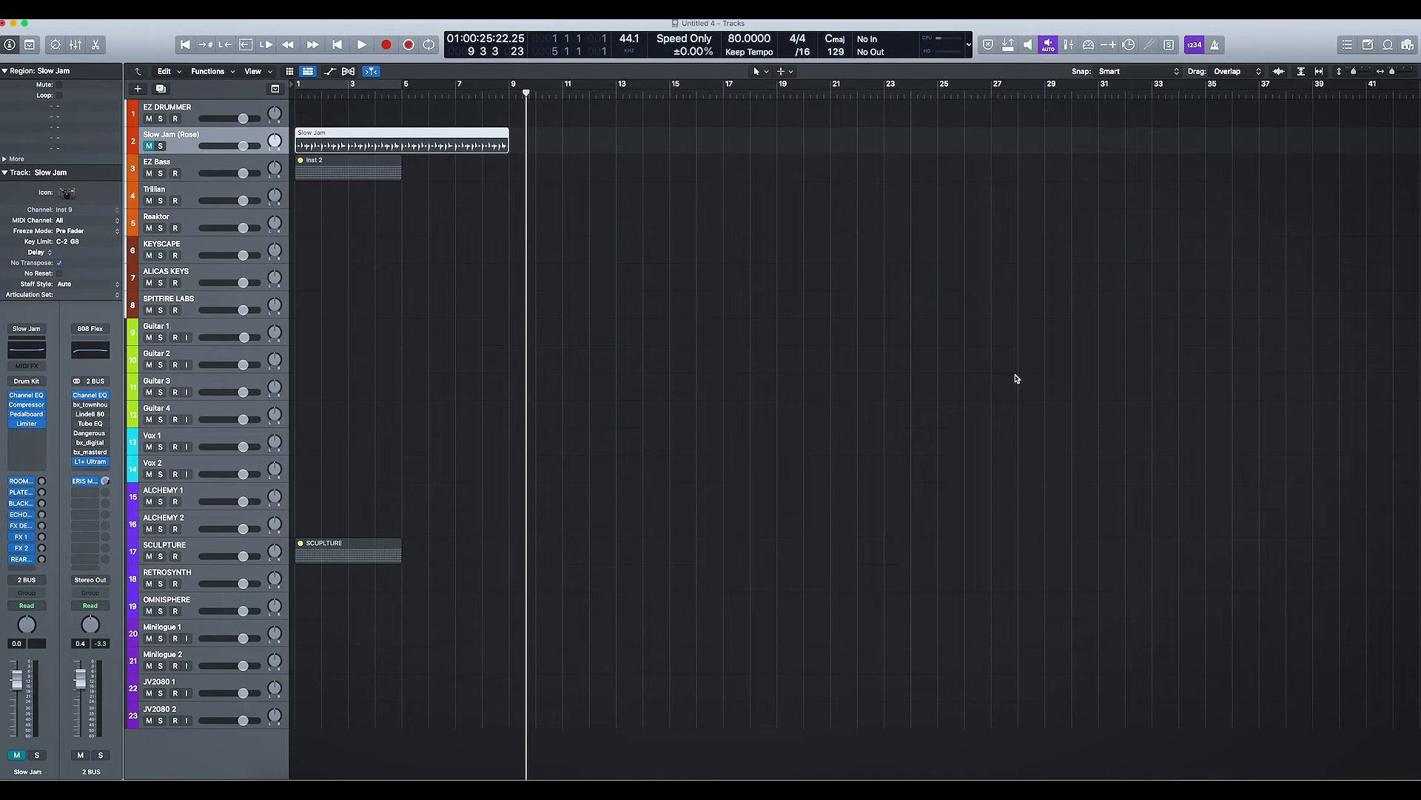
key(2)
key(3)
key(2)
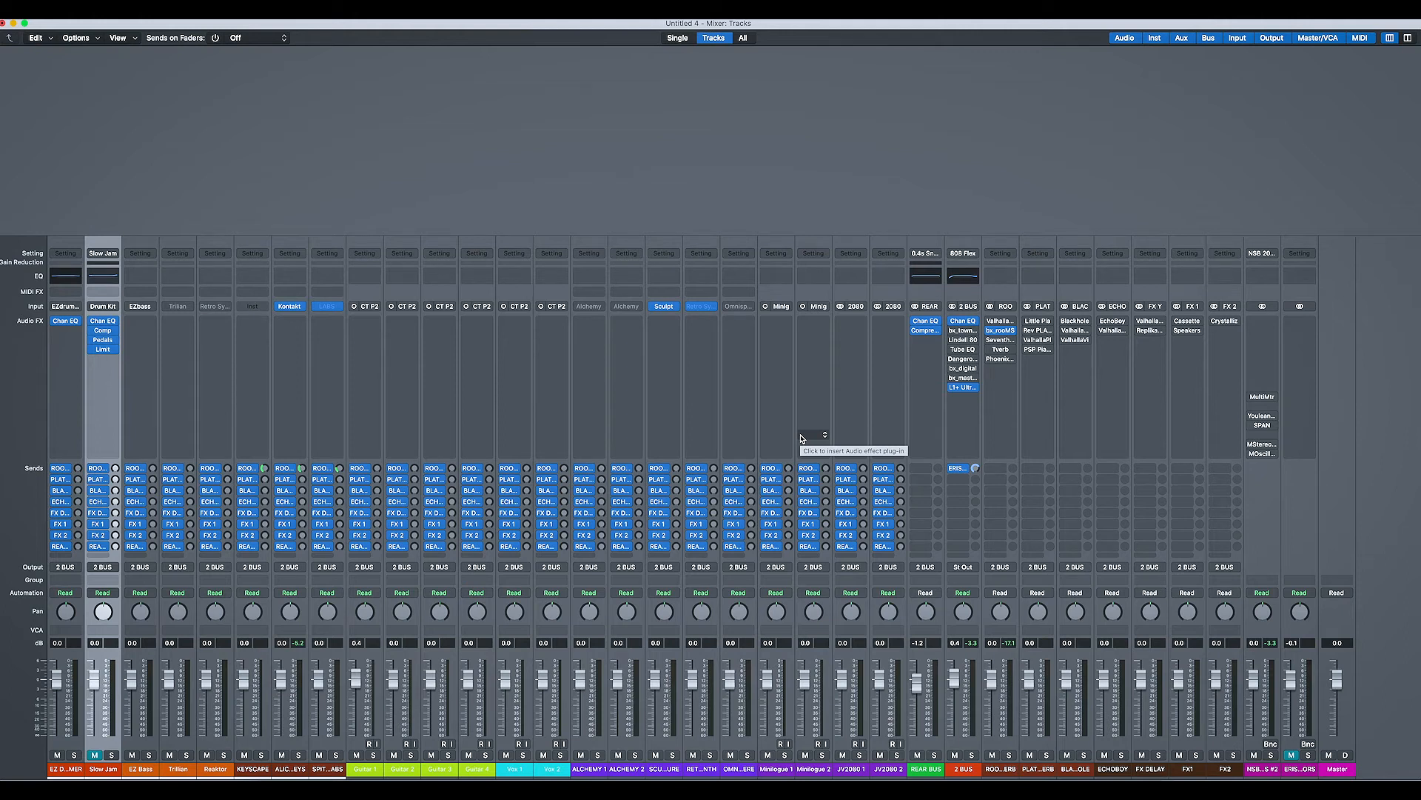
key(3)
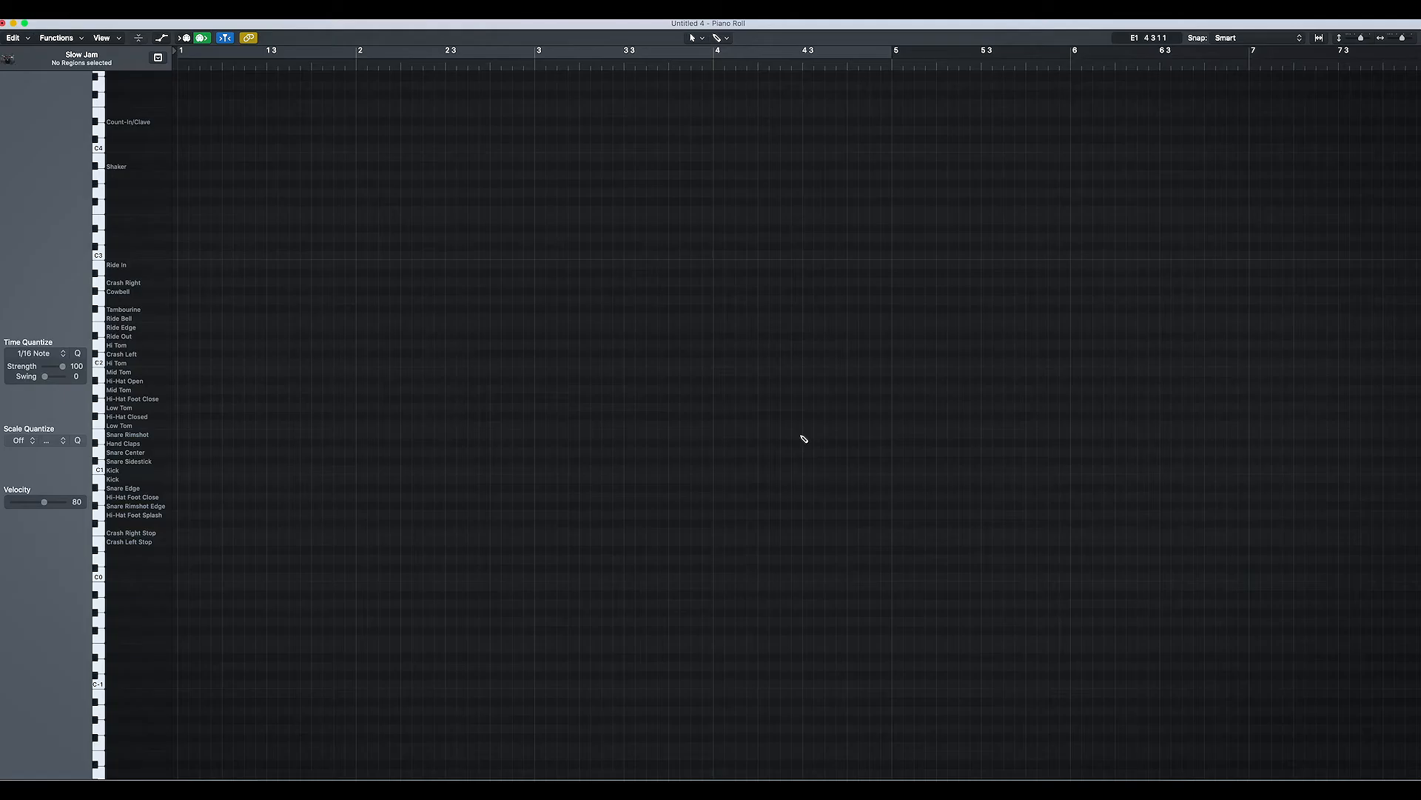
key(1)
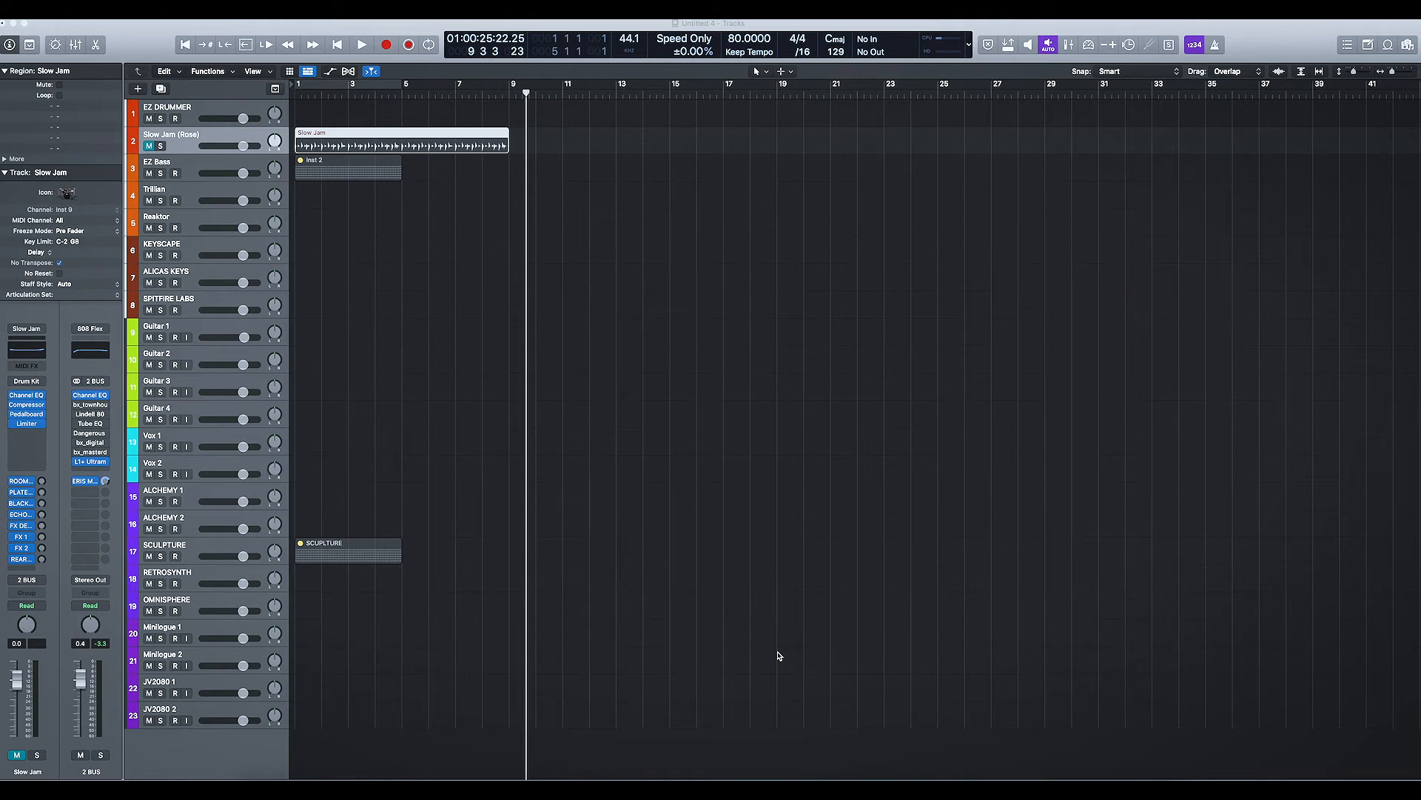
Step: Inspect the KEYSCAPE and ALICAS KEYS tracks and view the commands for the empty track header area
click(144, 44)
click(230, 252)
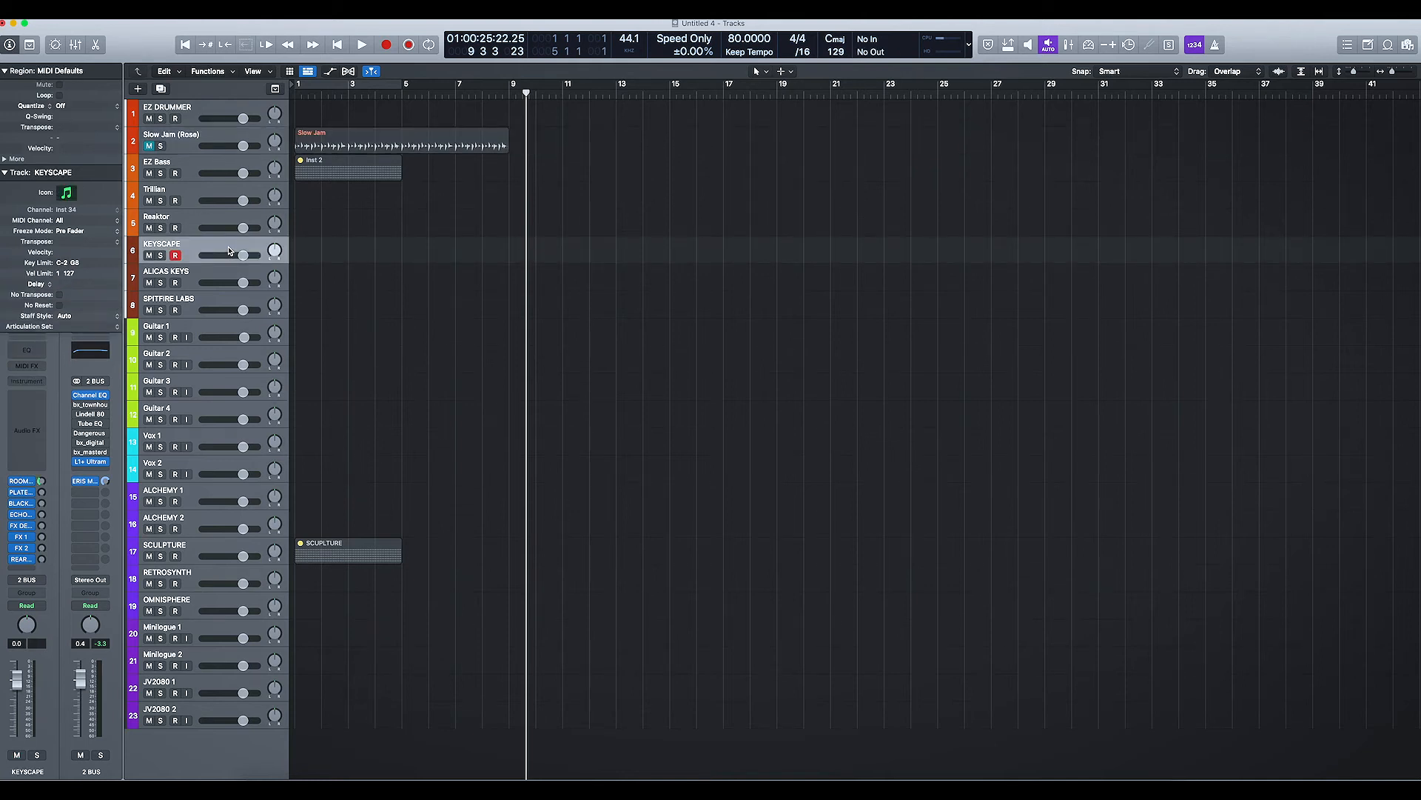
click(228, 273)
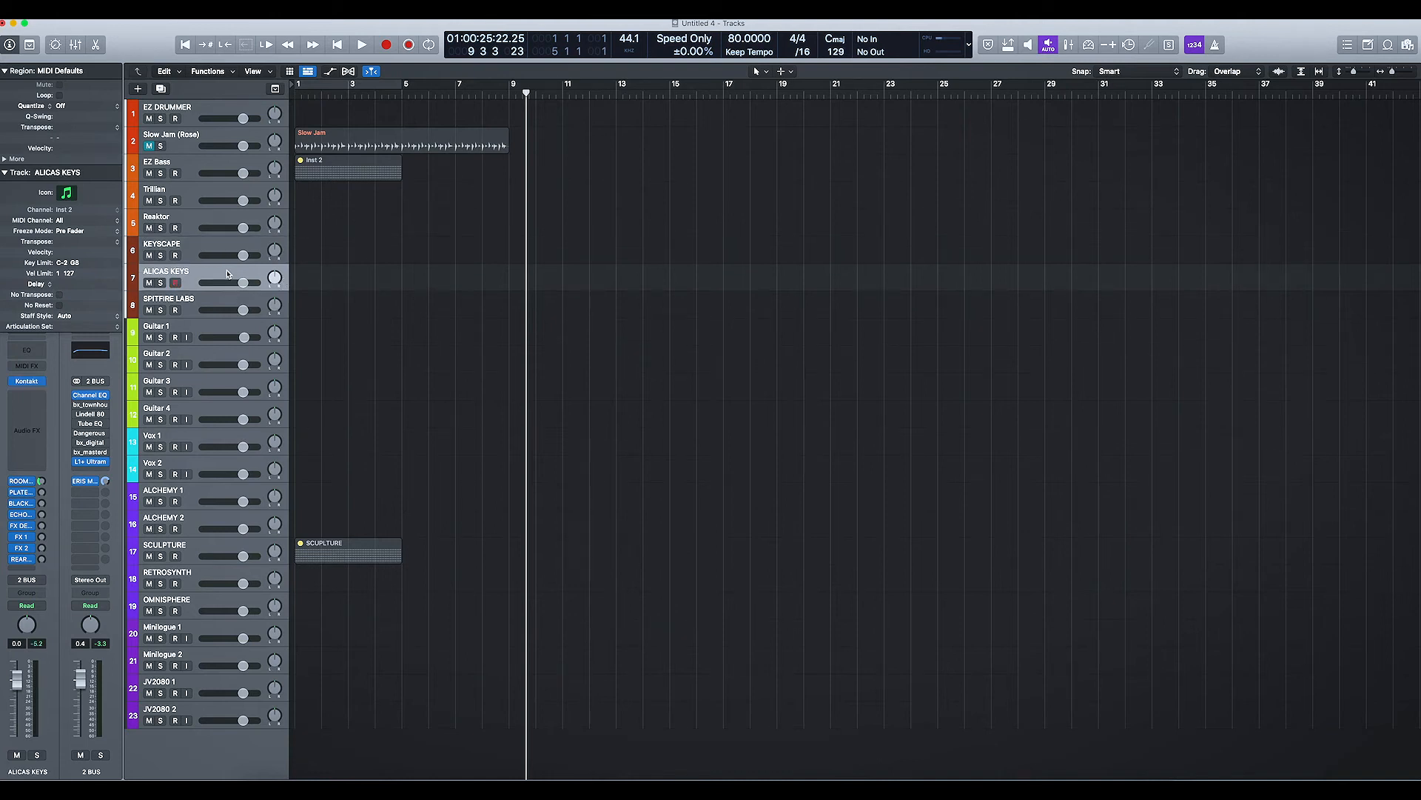
right_click(219, 746)
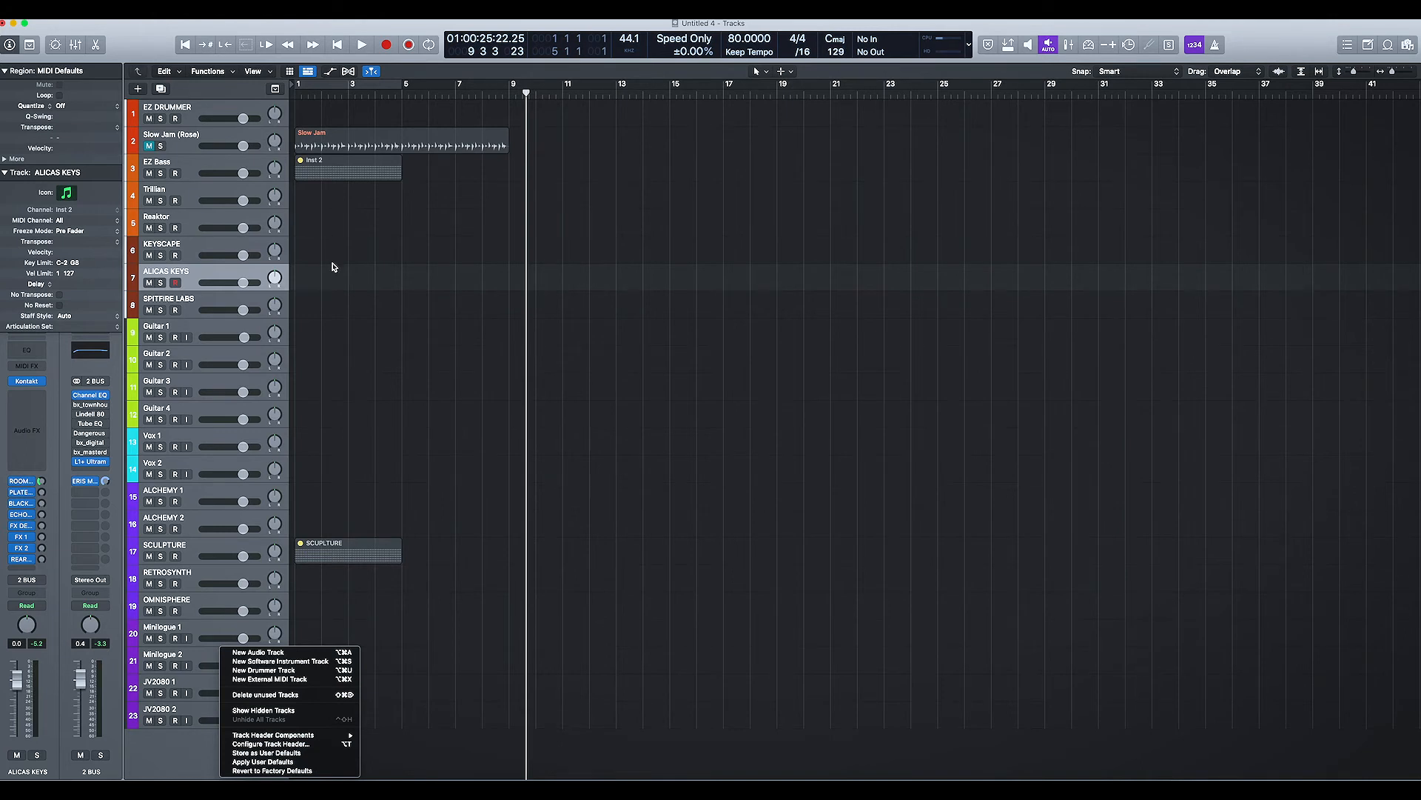
click(156, 46)
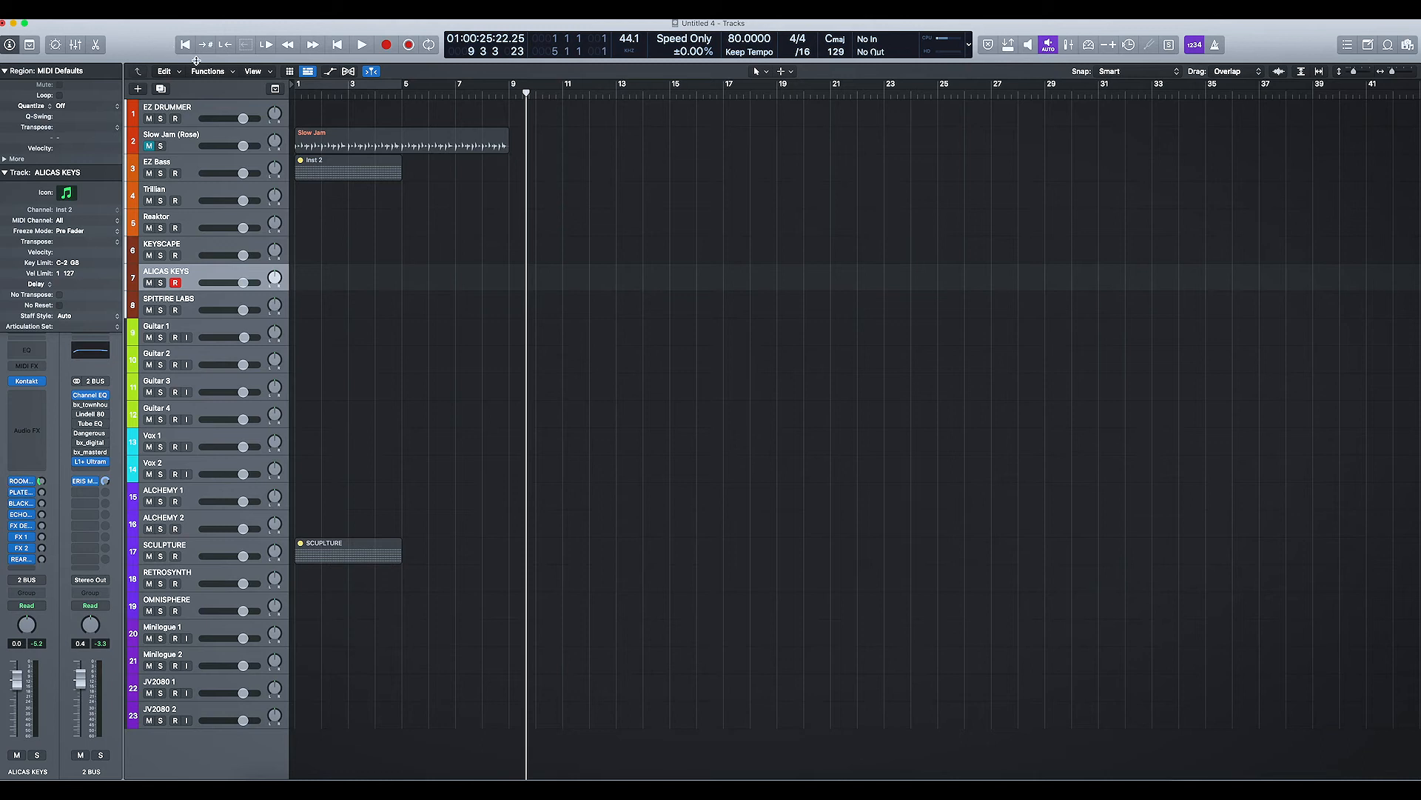
Step: Close the current project without saving and create a new one from the NSB QUICK START PIANO template
click(85, 11)
click(151, 36)
click(784, 259)
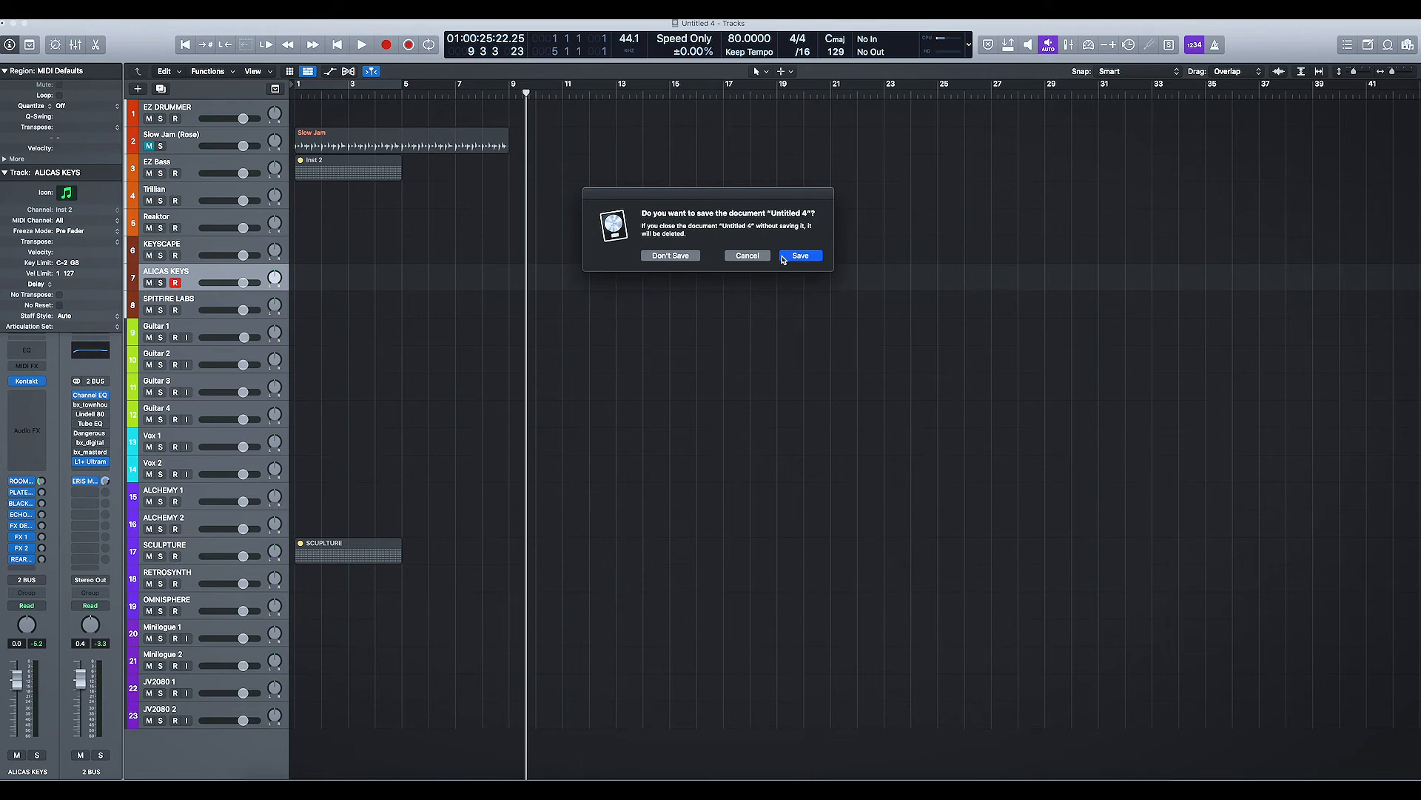
click(693, 256)
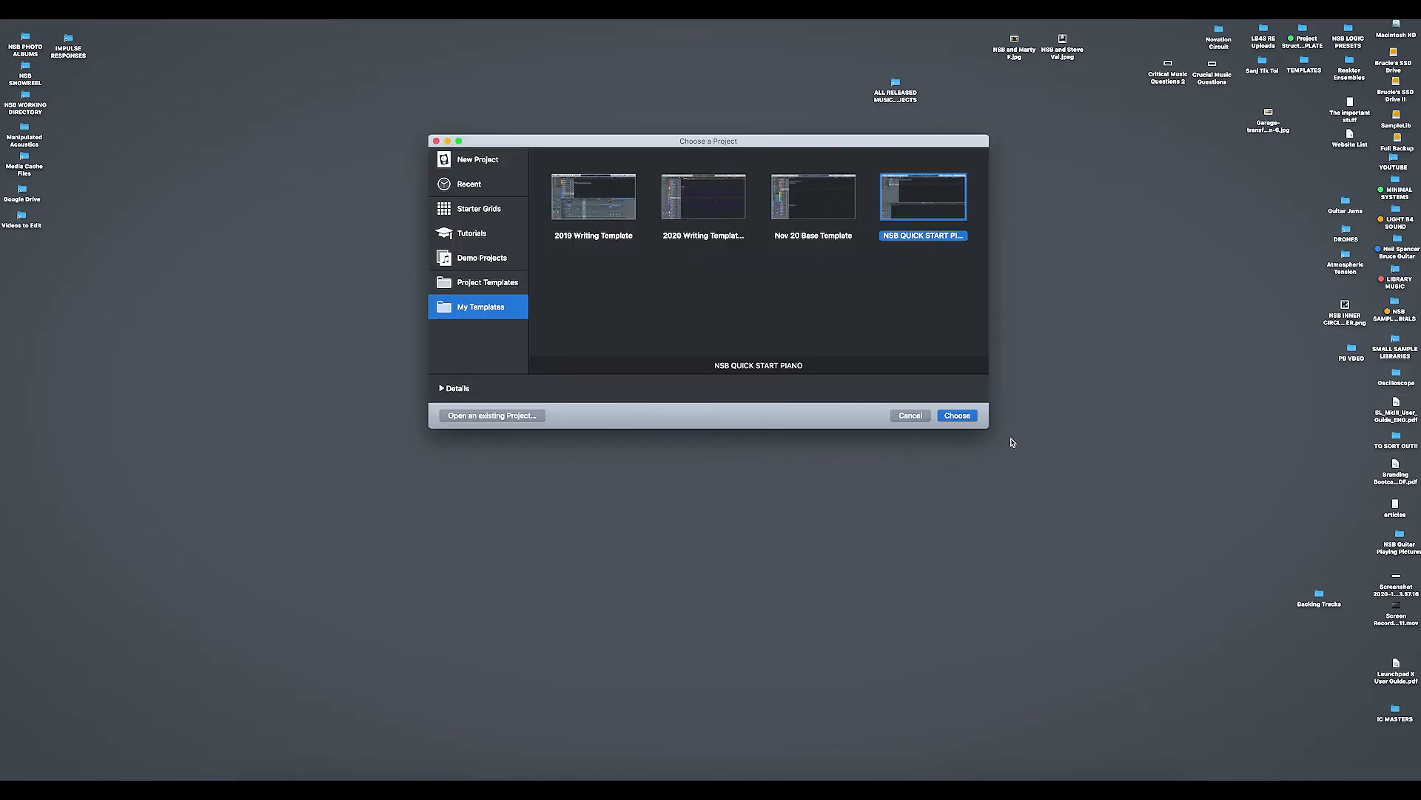
click(962, 415)
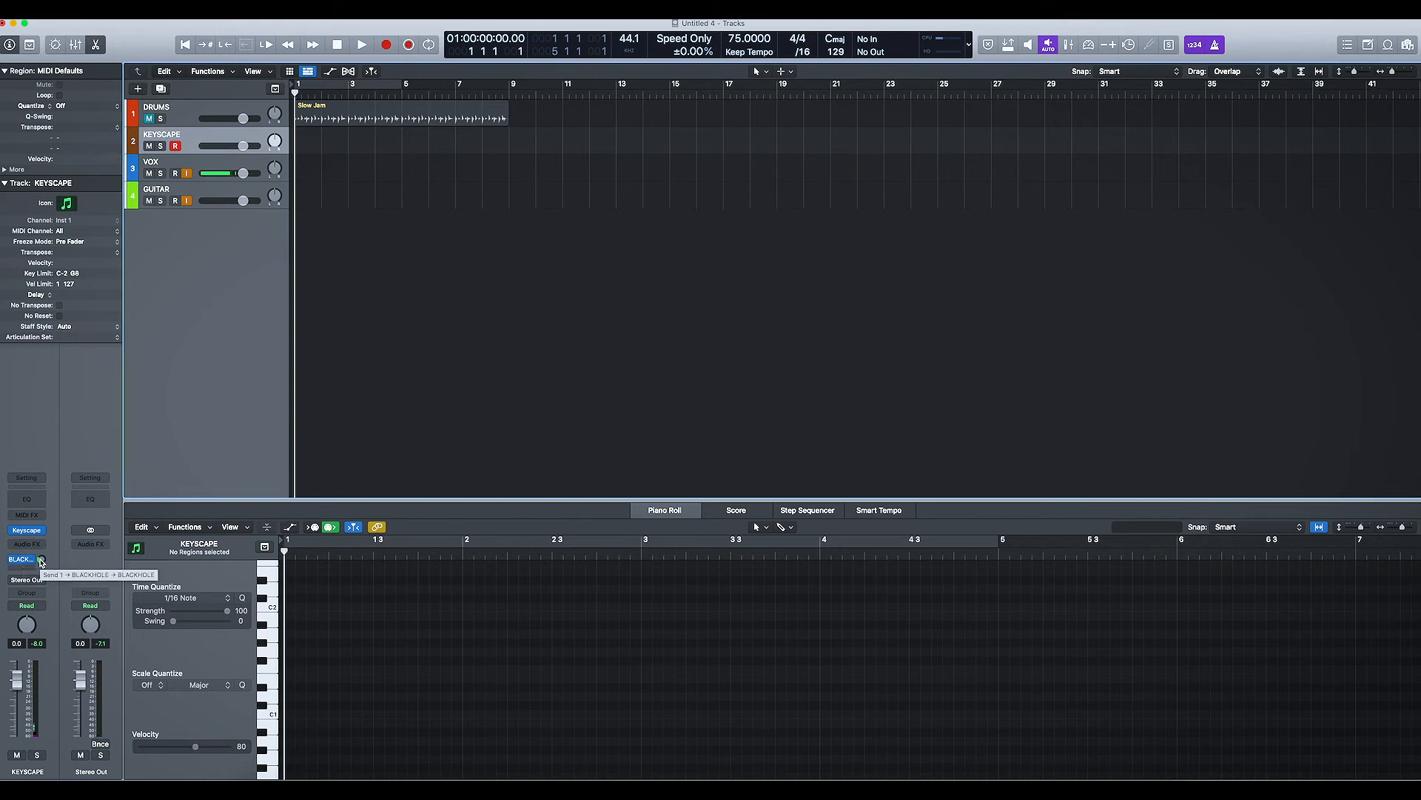
Step: Turn off input monitoring on the VOX track and view the project's template saving options
click(187, 174)
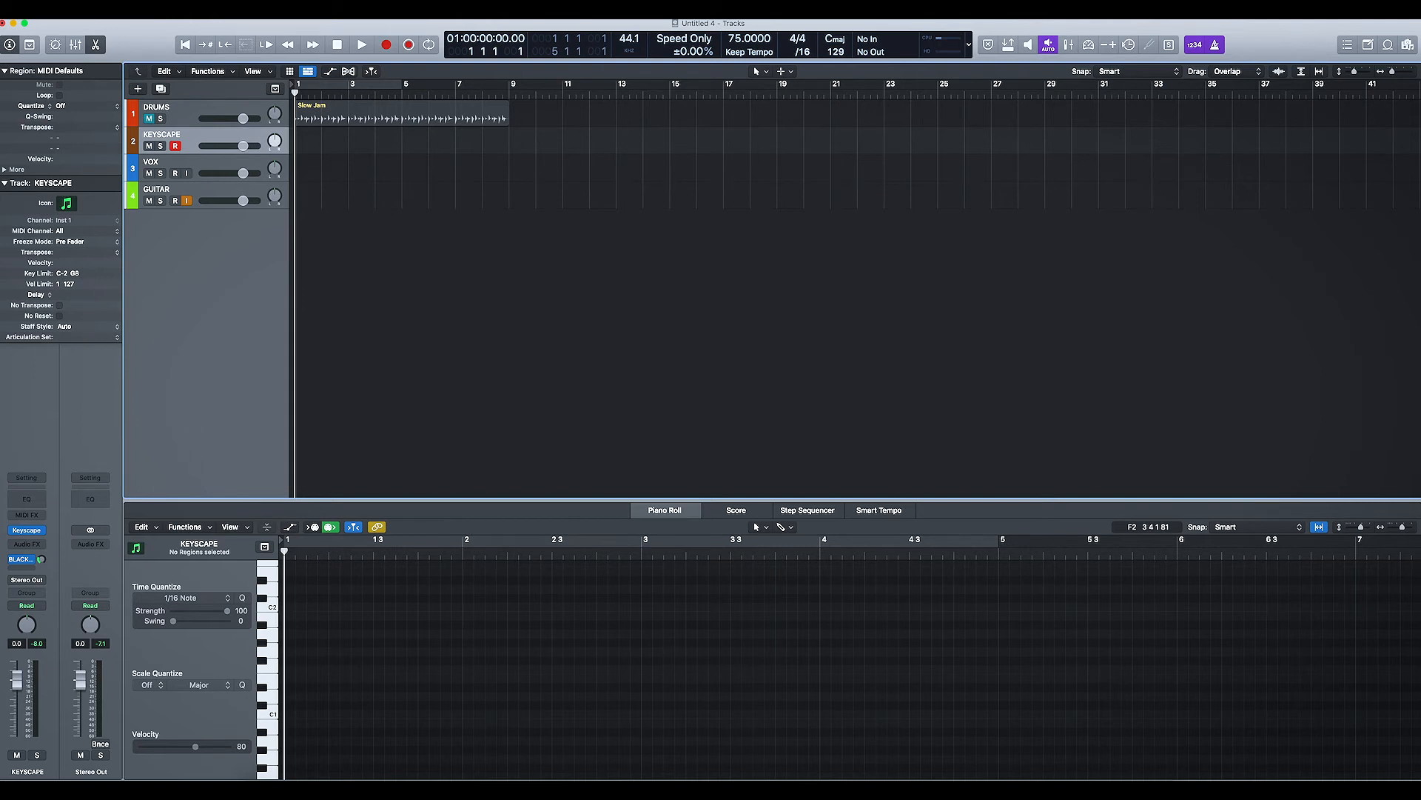
click(82, 12)
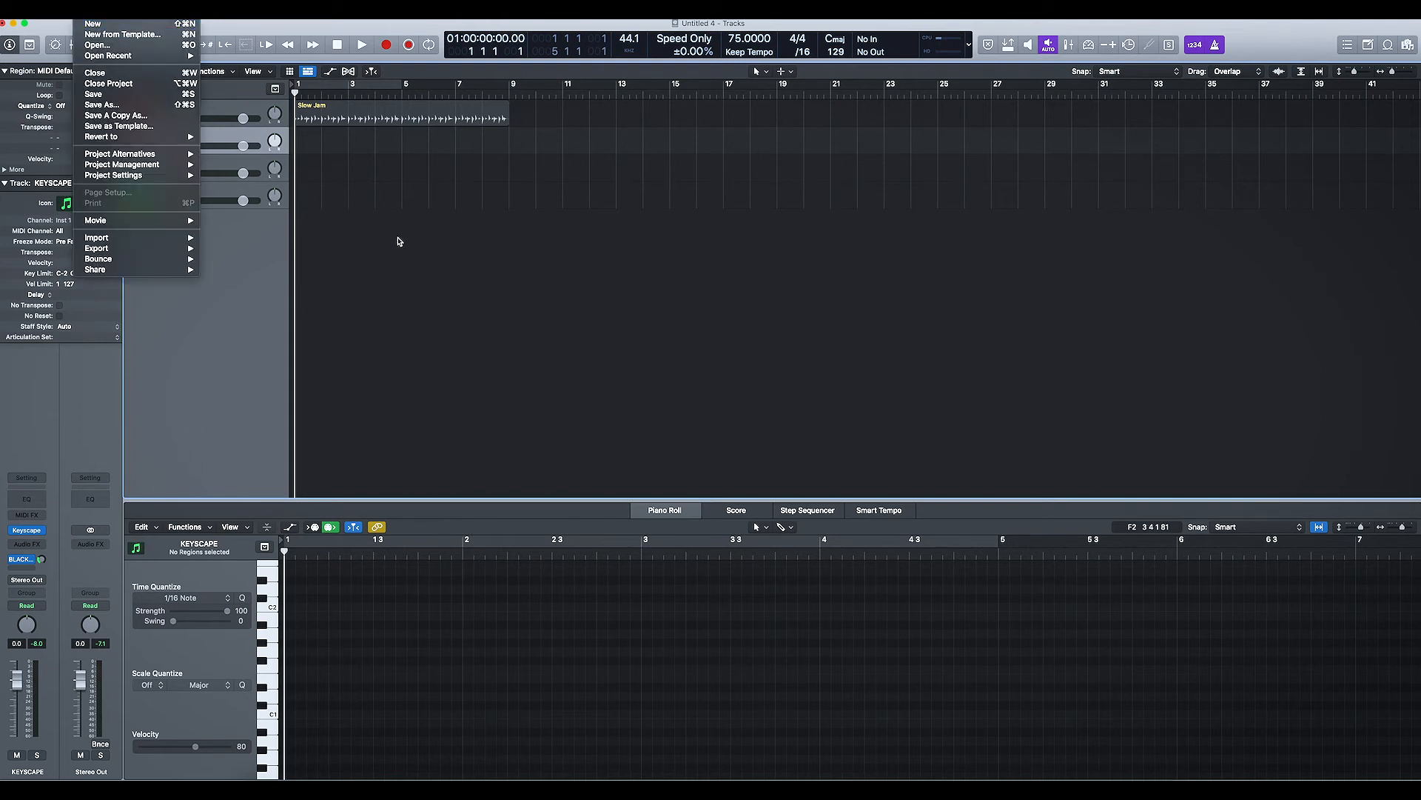
click(397, 238)
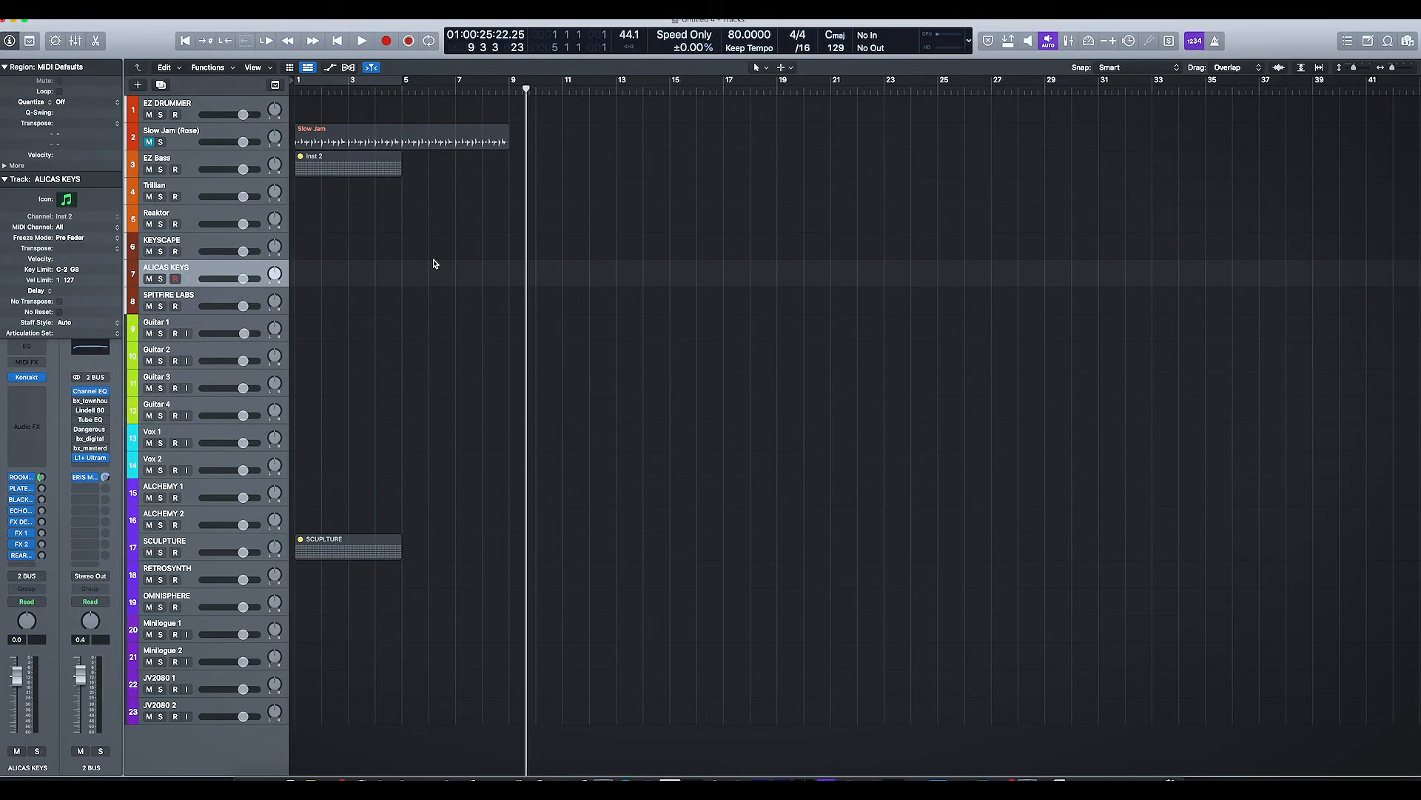
Step: In the 2 BUS Channel EQ, boost 298 Hz by 0.9 dB and set the low cut to 32.4 Hz with a Q of 0.67
click(92, 392)
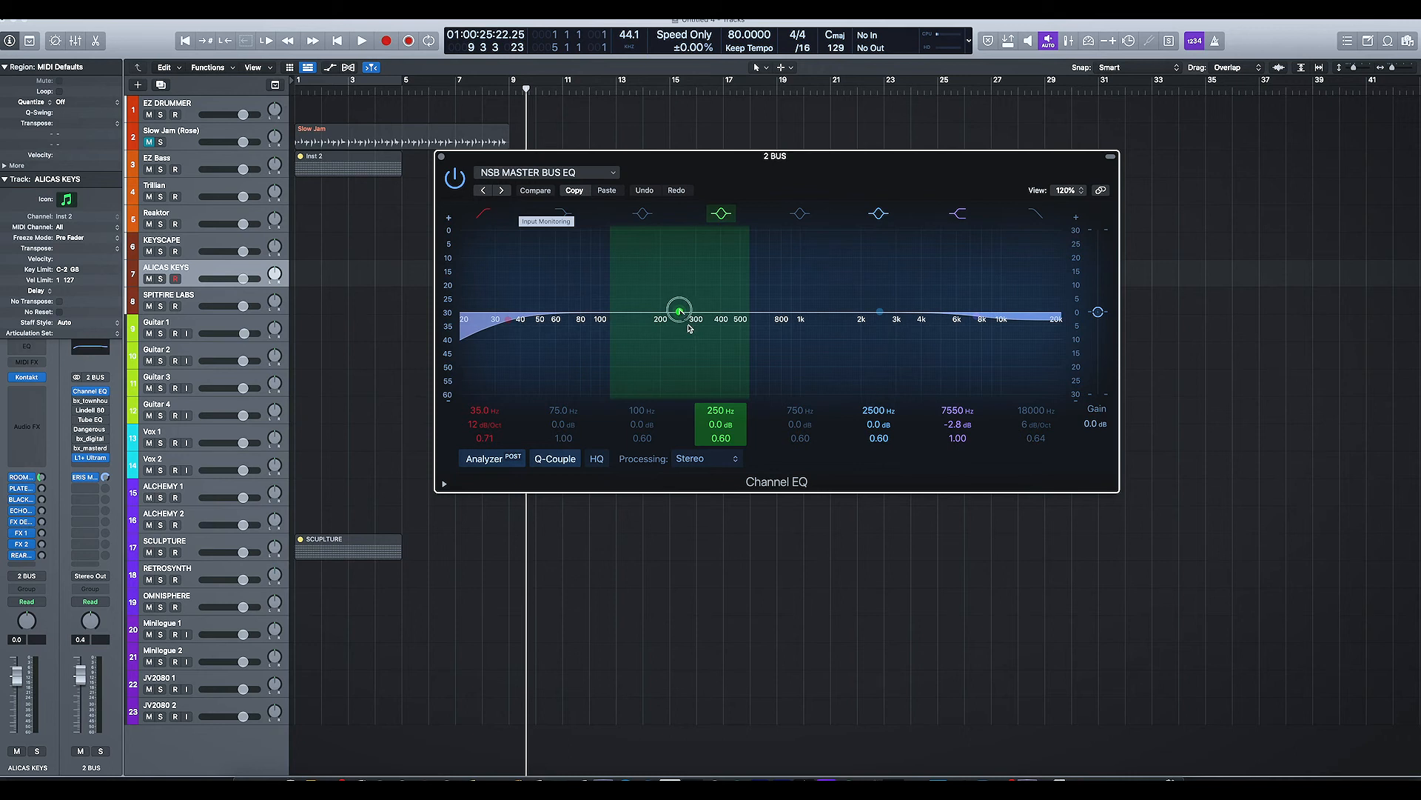
drag(680, 312, 694, 320)
drag(509, 322, 501, 324)
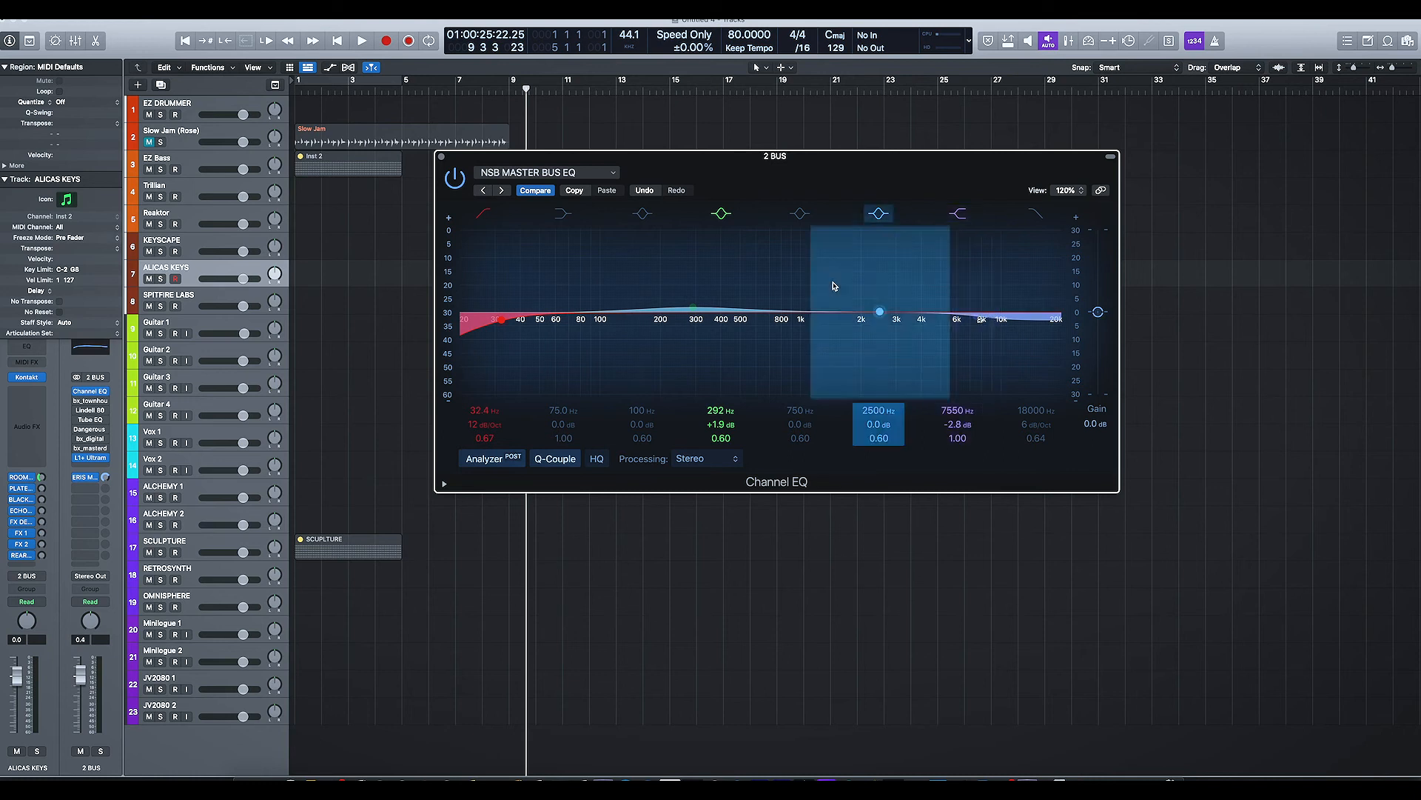
drag(692, 307, 694, 310)
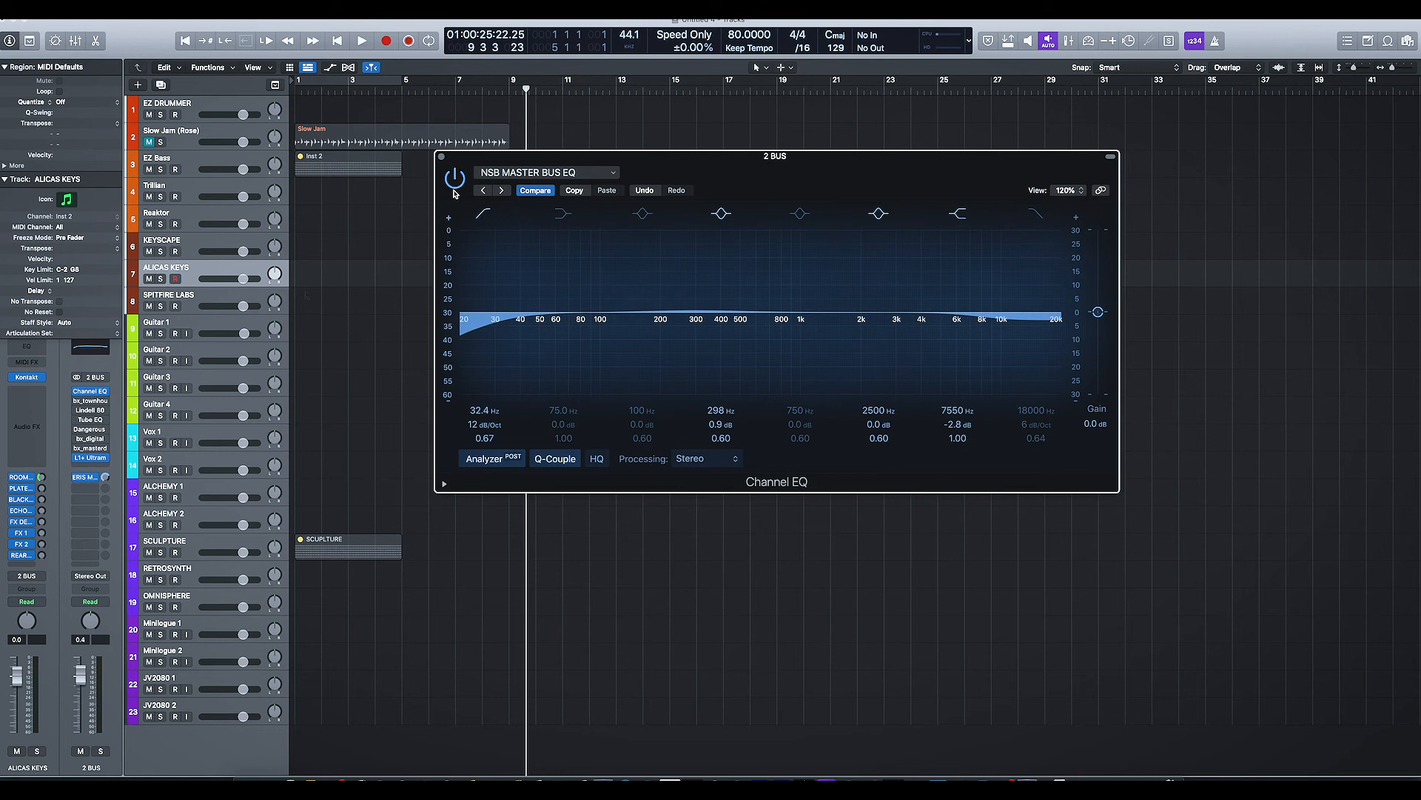
Step: Close the EQ and load the Pad sound 1 channel strip setting onto the ALICAS KEYS channel in the mixer
key(super+2)
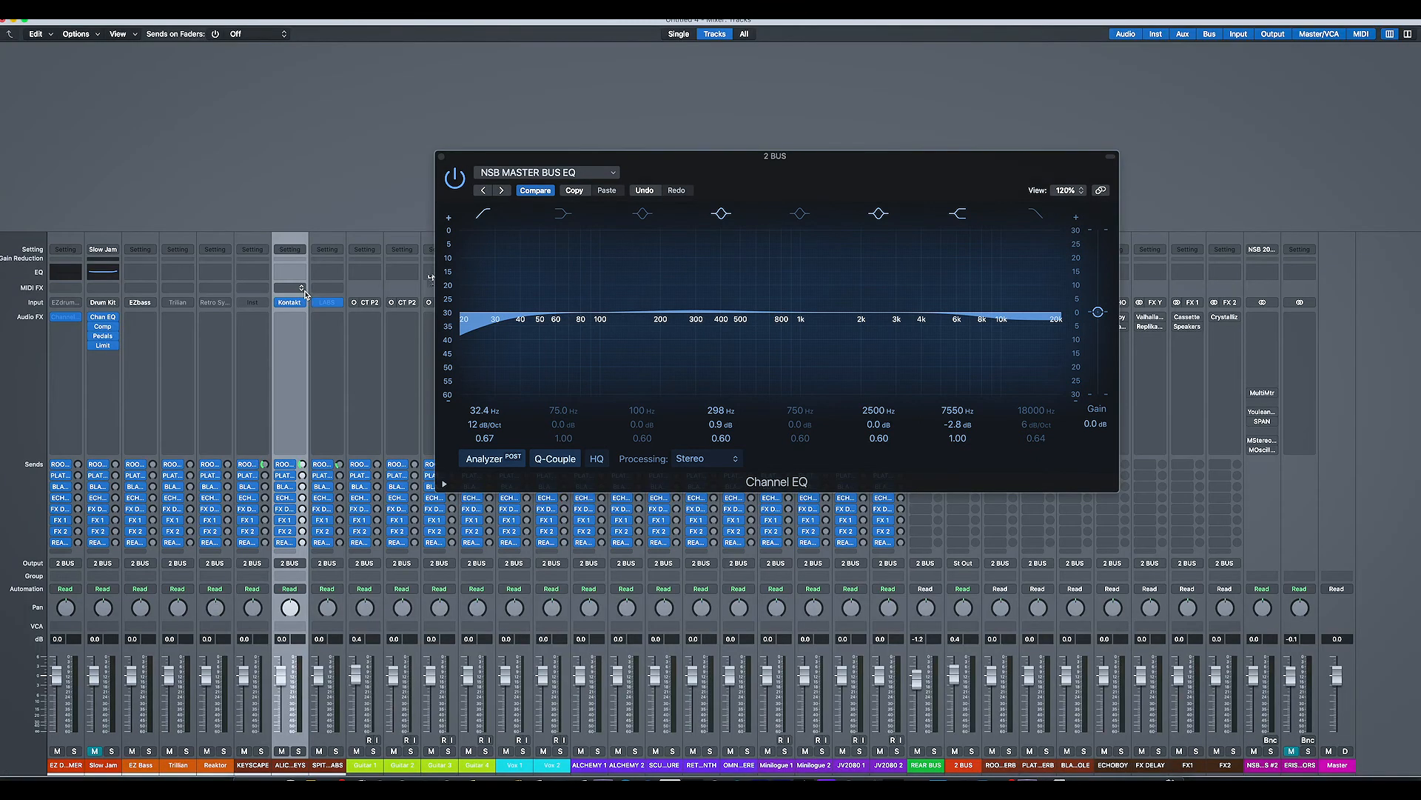
click(441, 158)
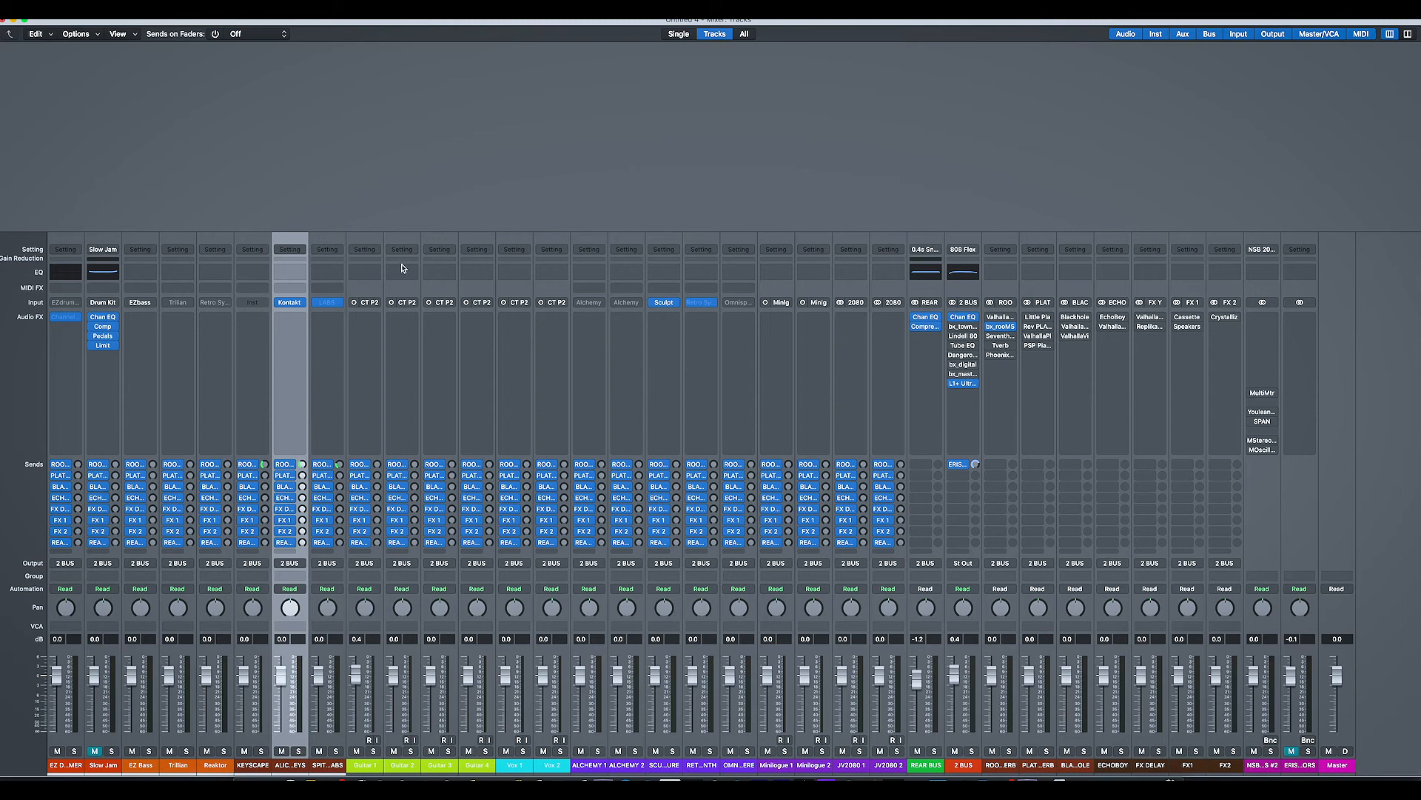
click(289, 250)
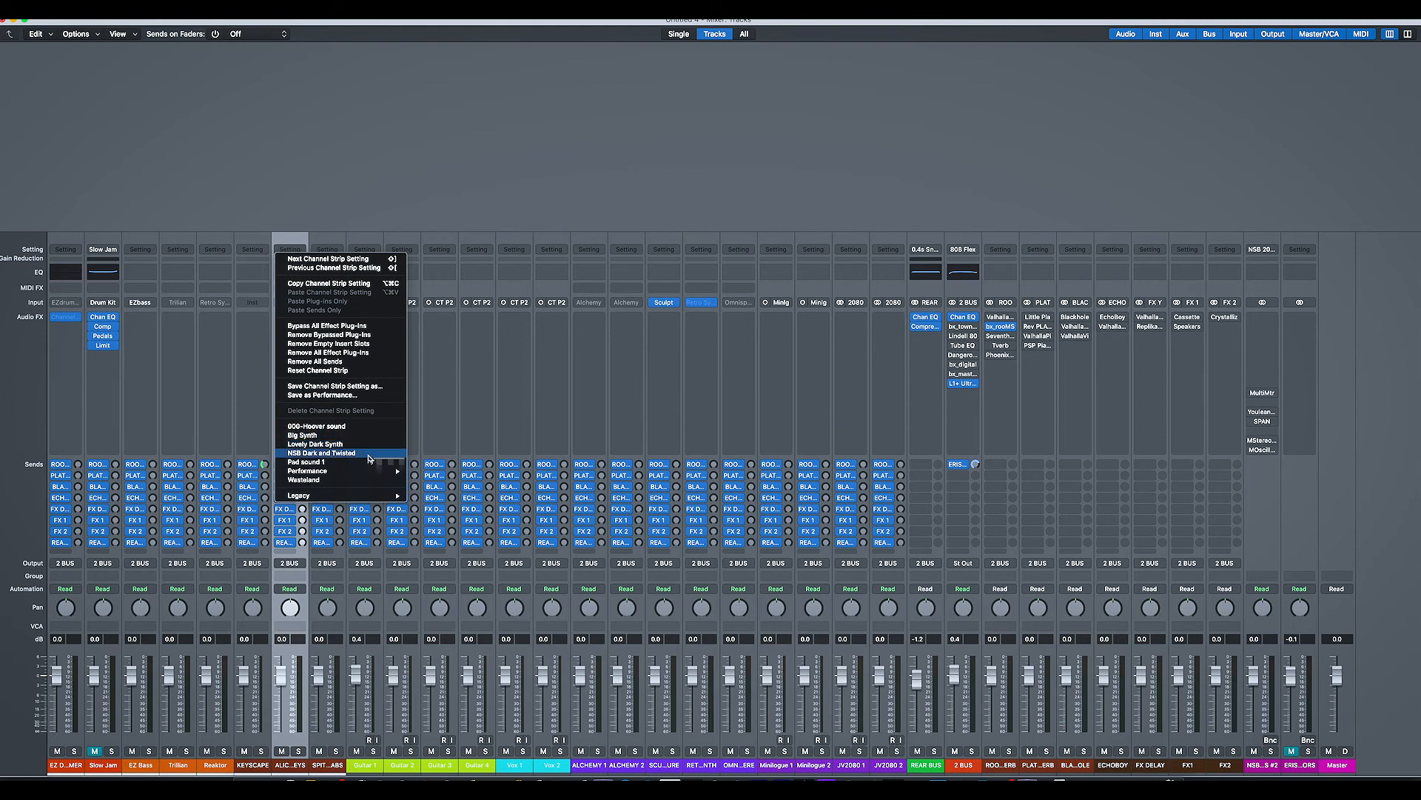
click(369, 461)
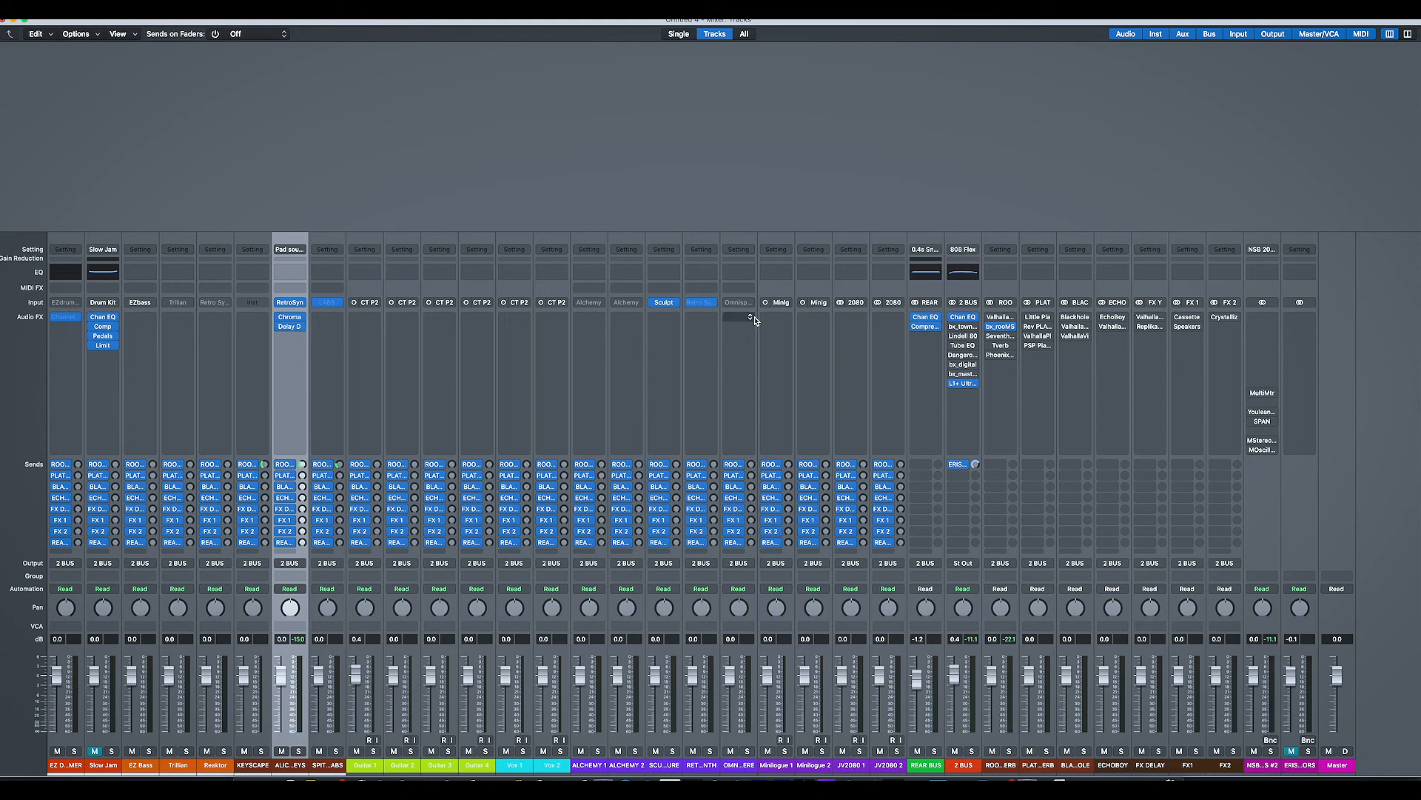
Step: Open the Sculpture instrument, select its channel, look through its presets, and close the instrument
click(665, 304)
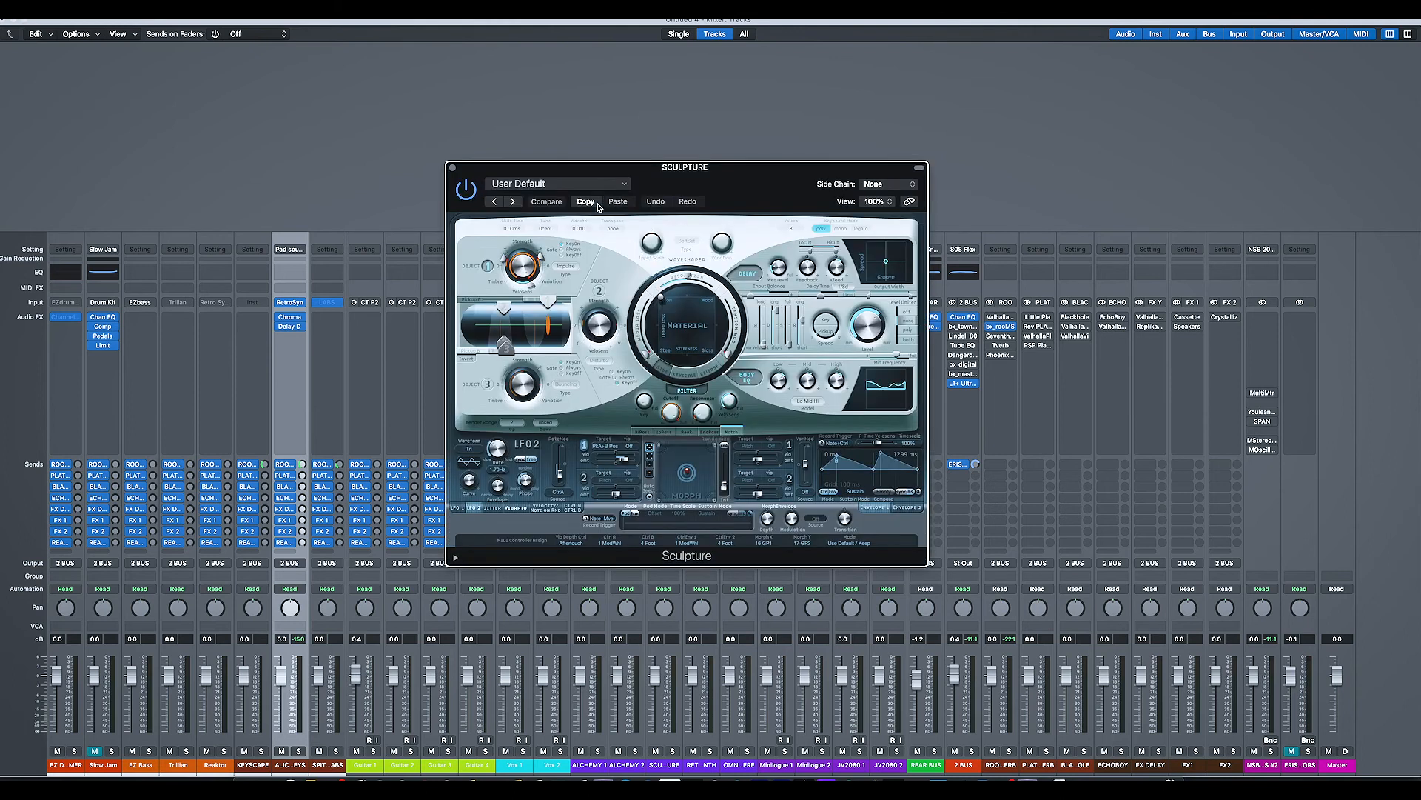
click(669, 738)
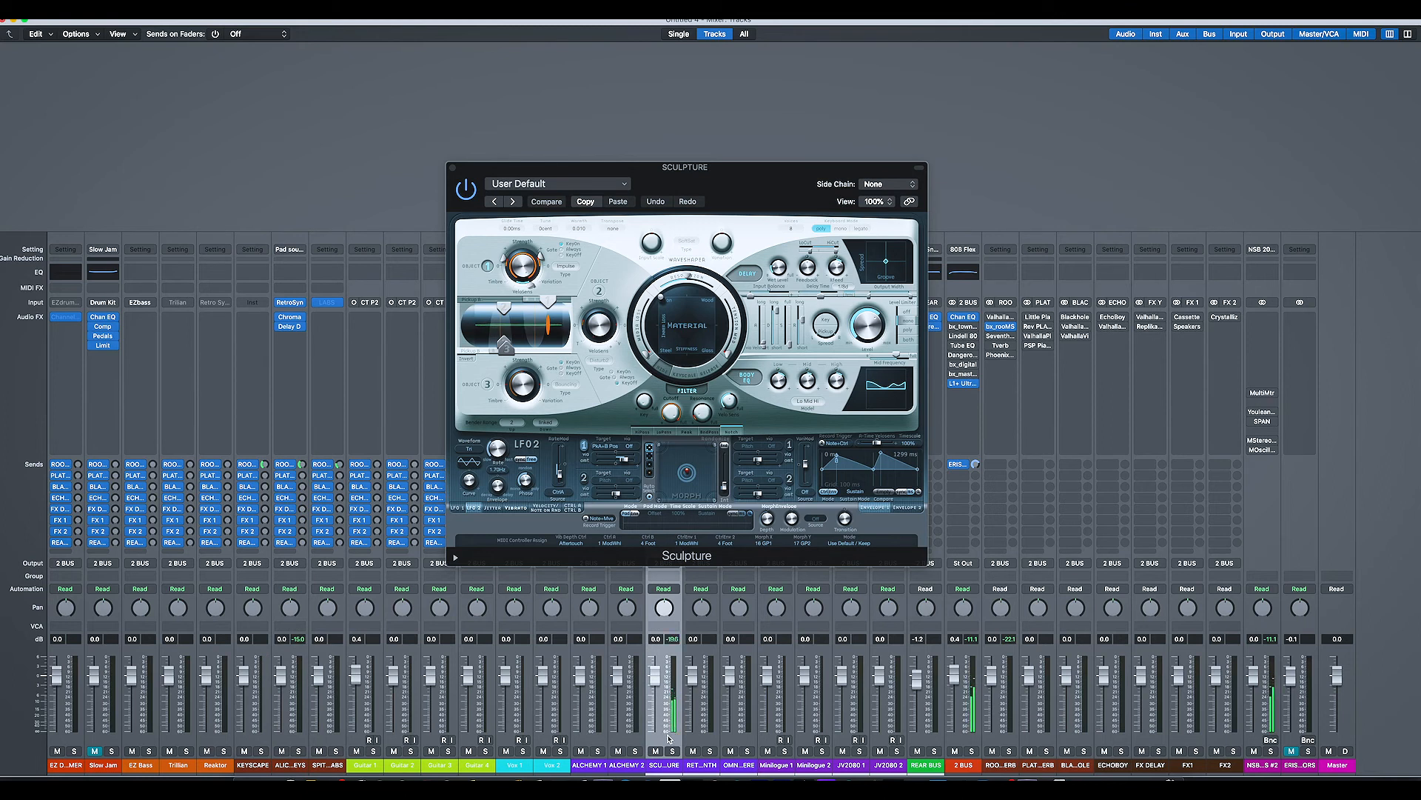
click(560, 188)
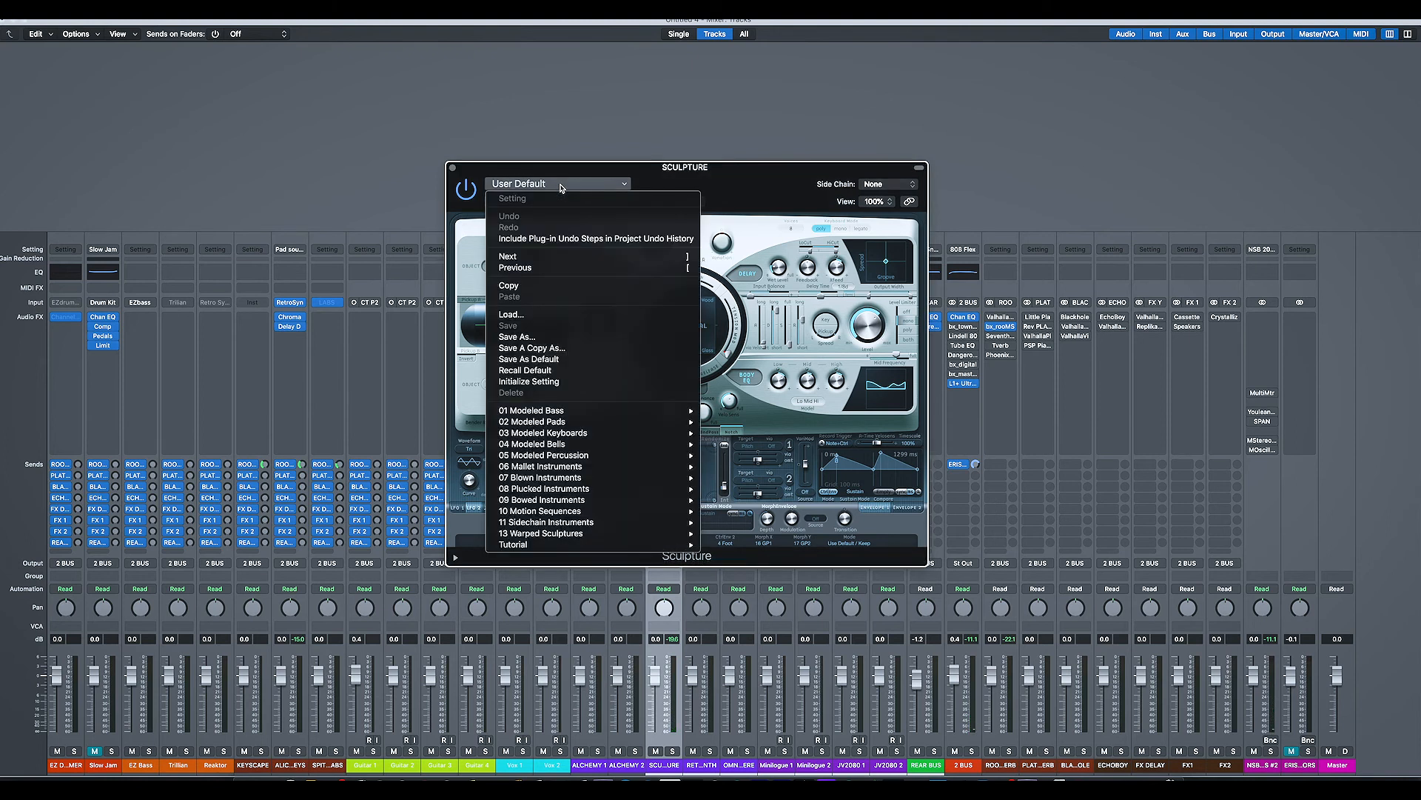
click(453, 111)
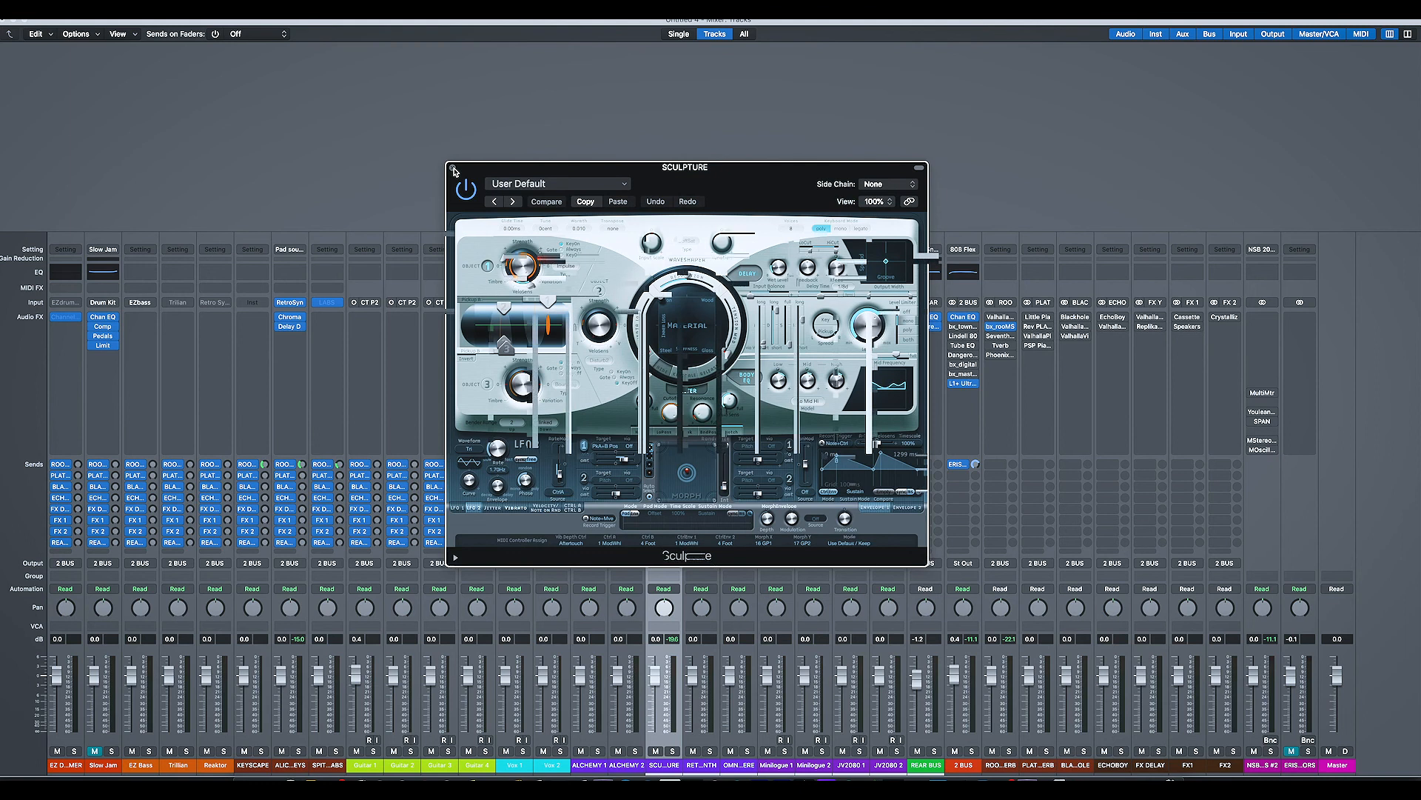
click(453, 169)
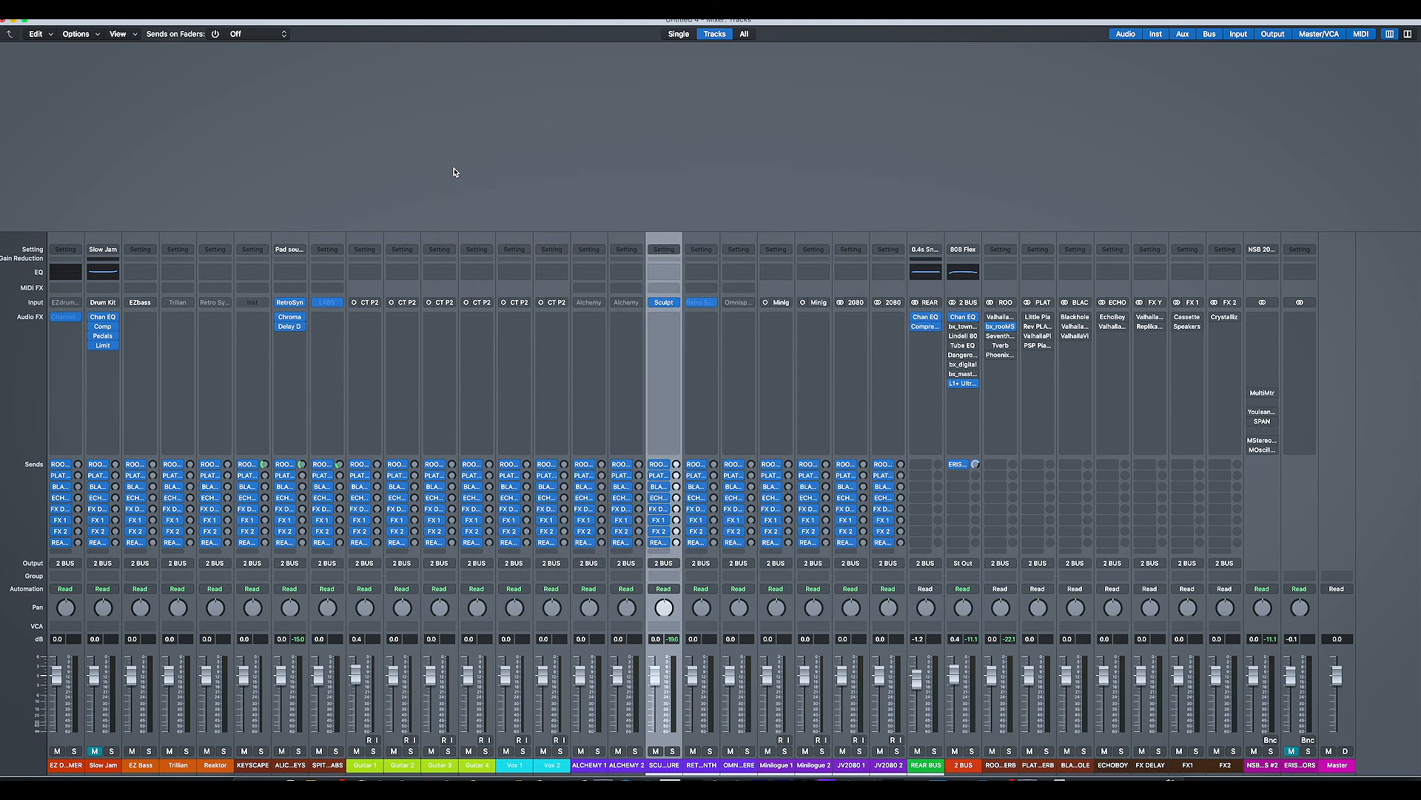